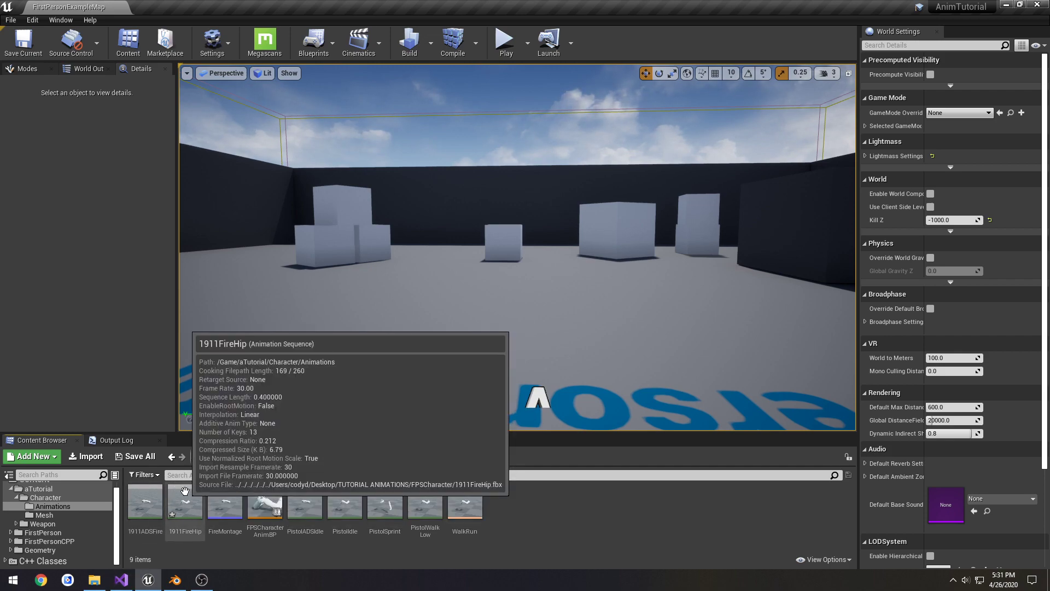
Step: Open FireMontage, append the 1911FireHip animation after 1911ADSFire in the montage track, and pause the preview
double_click(224, 502)
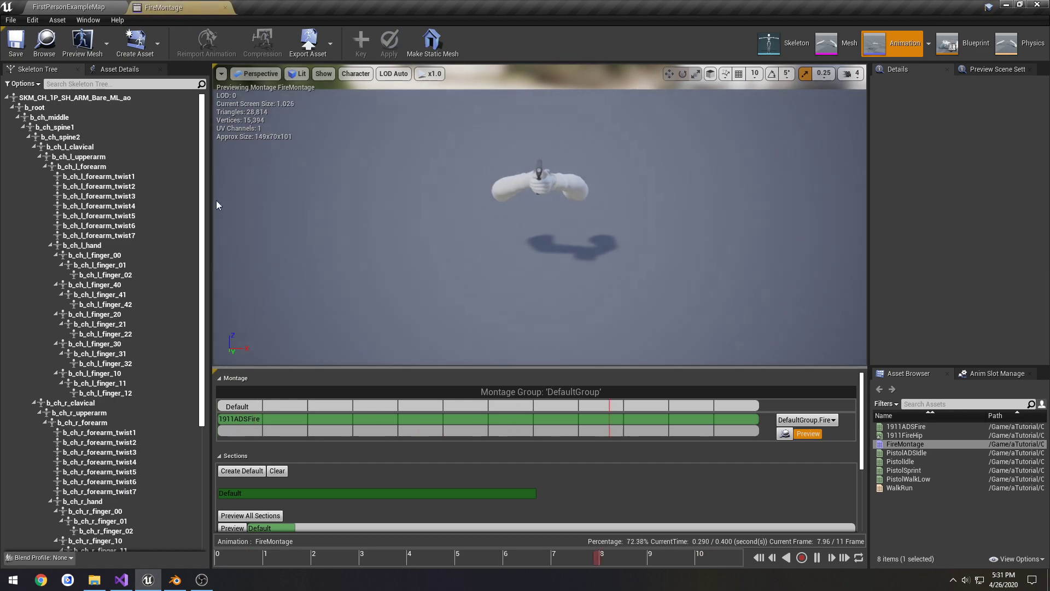
left_click(927, 436)
left_click_drag(927, 436, 444, 431)
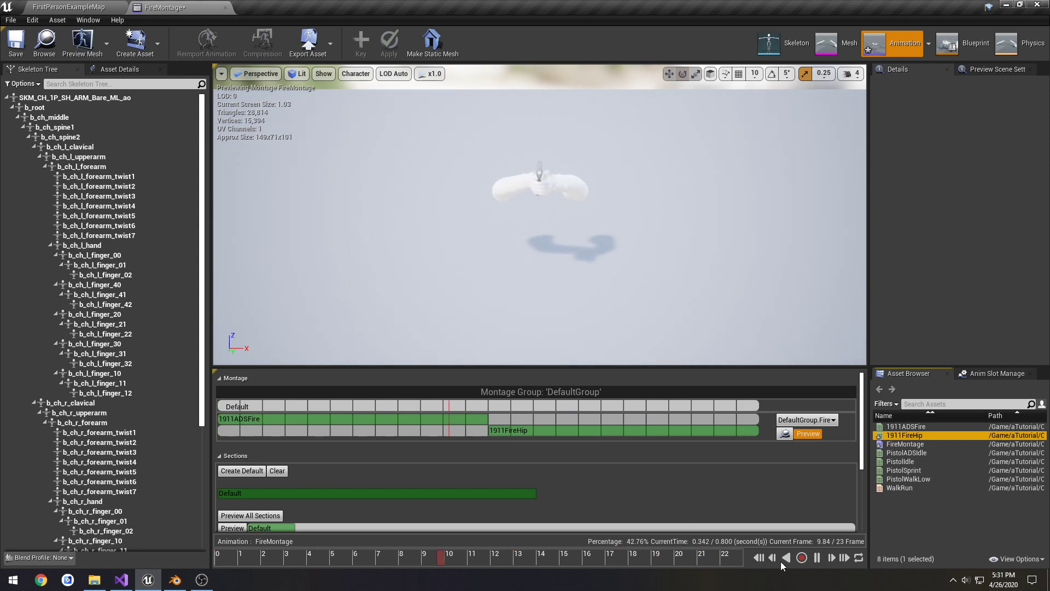
left_click(816, 557)
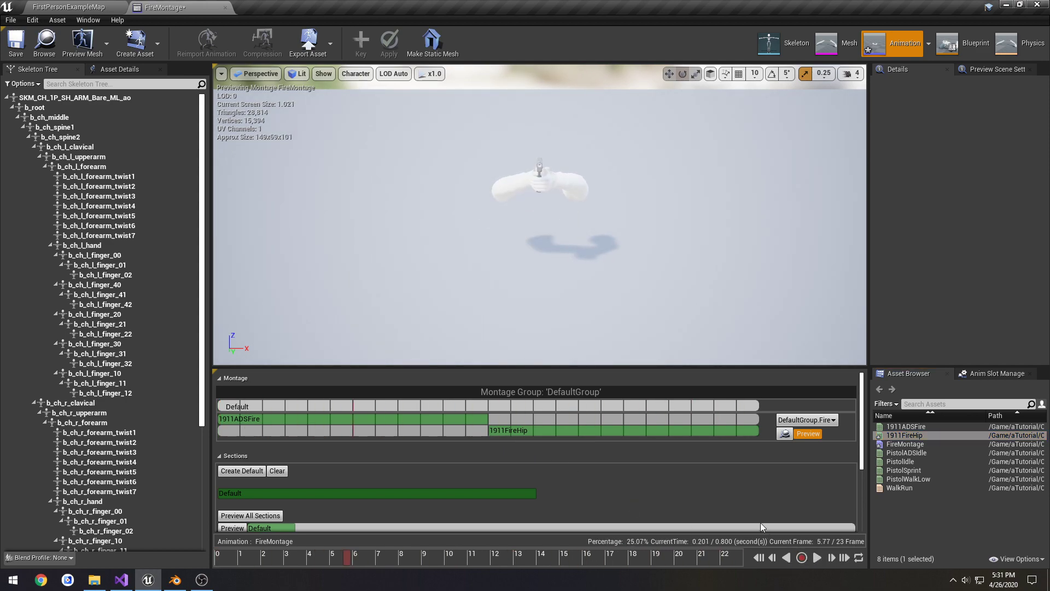
Step: Add a new montage section named FireADS near the start of the 1911ADSFire clip
right_click(317, 405)
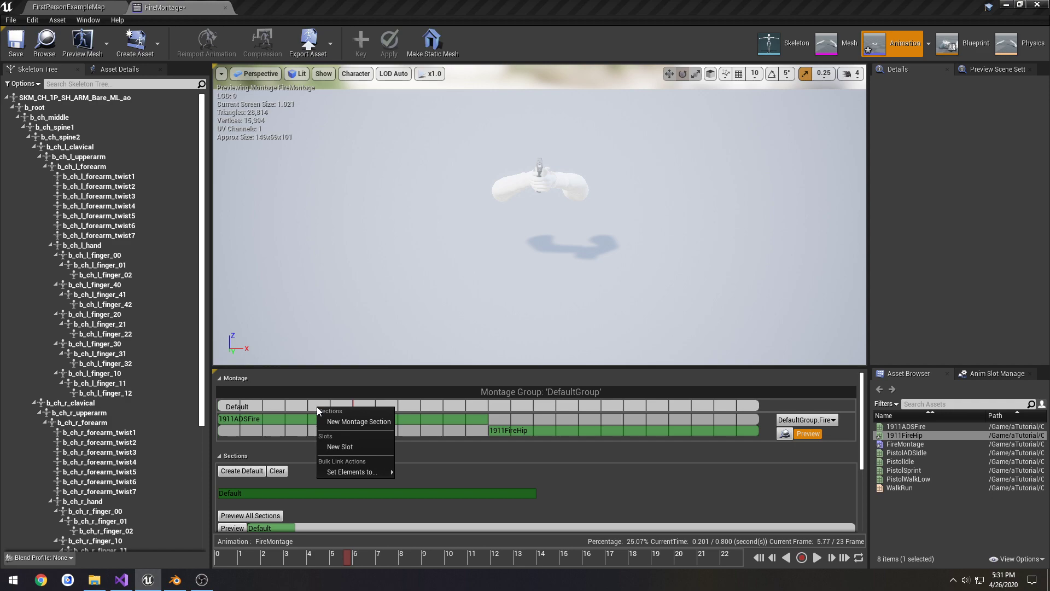
left_click(316, 405)
scroll(331, 415, "up", 3)
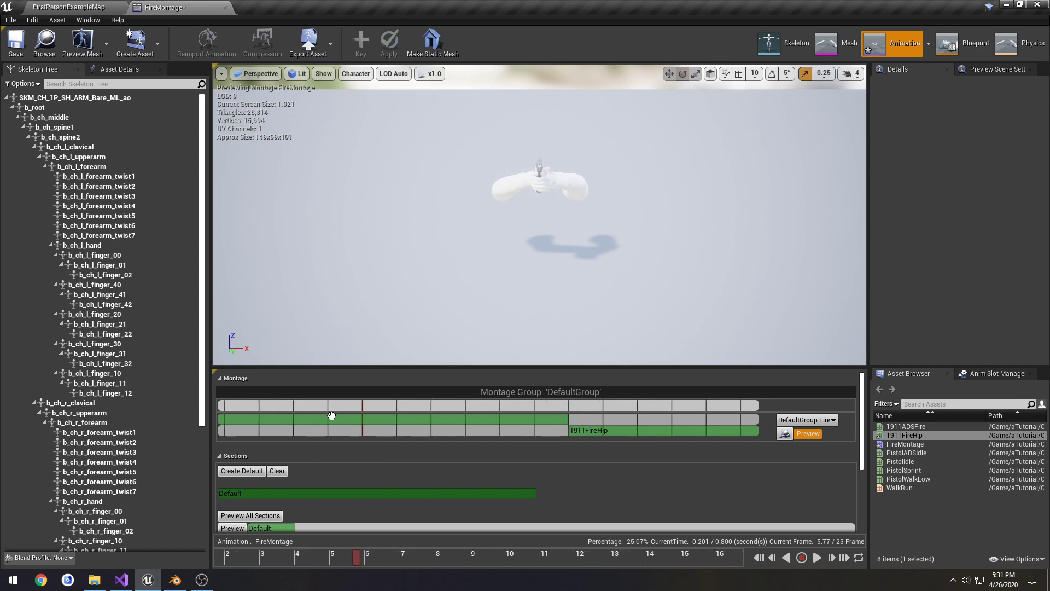
right_click_drag(357, 405, 420, 430)
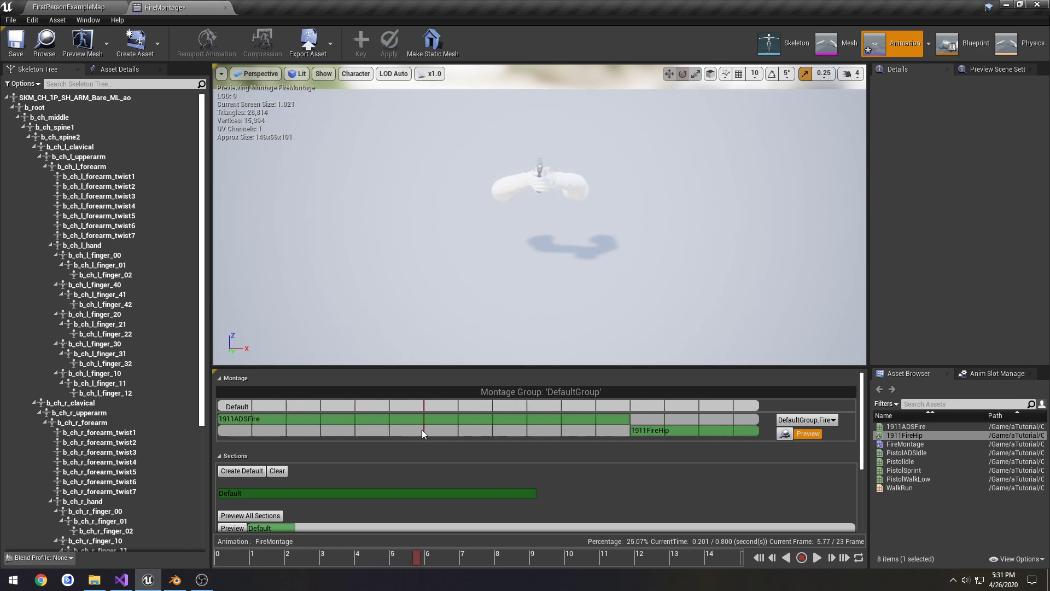
left_click(222, 407)
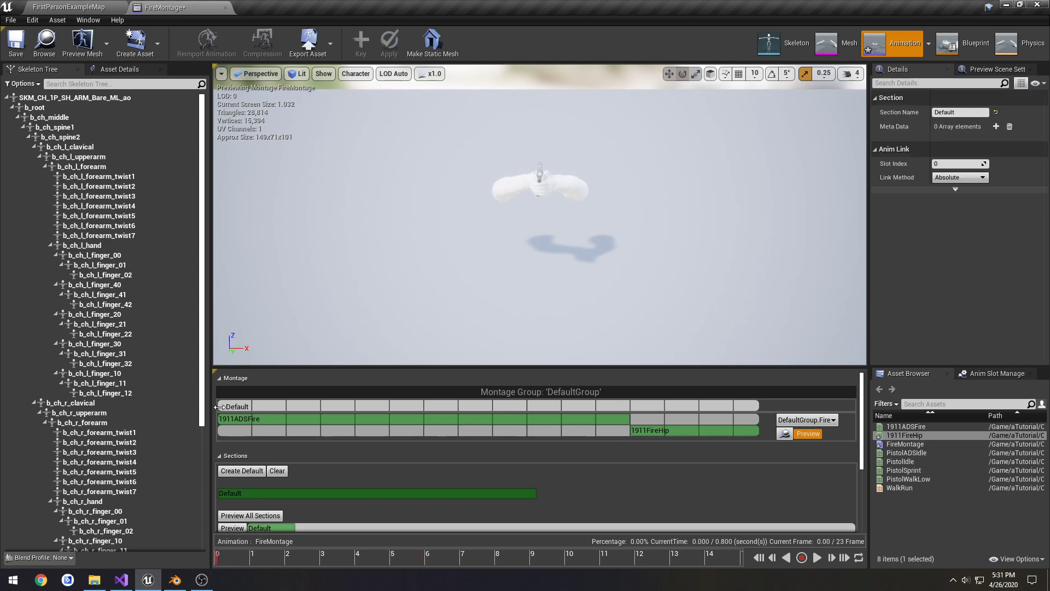
left_click_drag(223, 407, 218, 406)
left_click(266, 408)
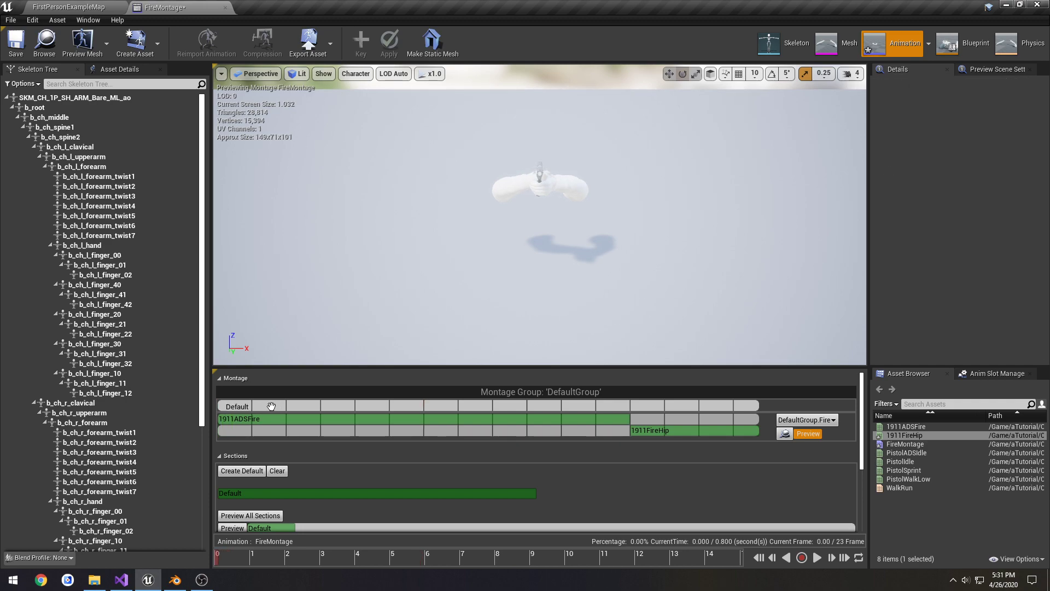
right_click(267, 408)
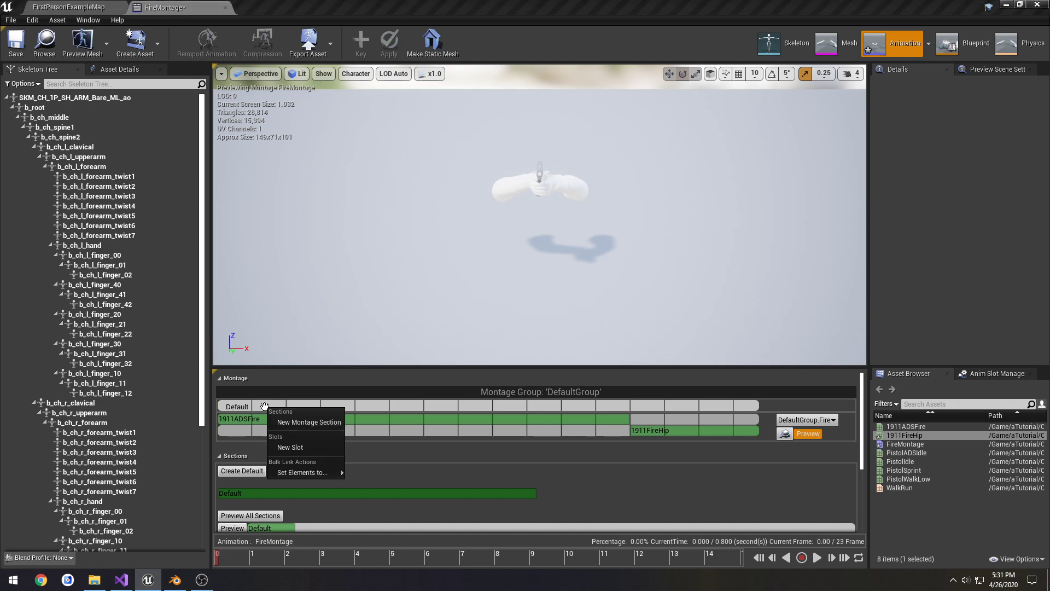
left_click(297, 422)
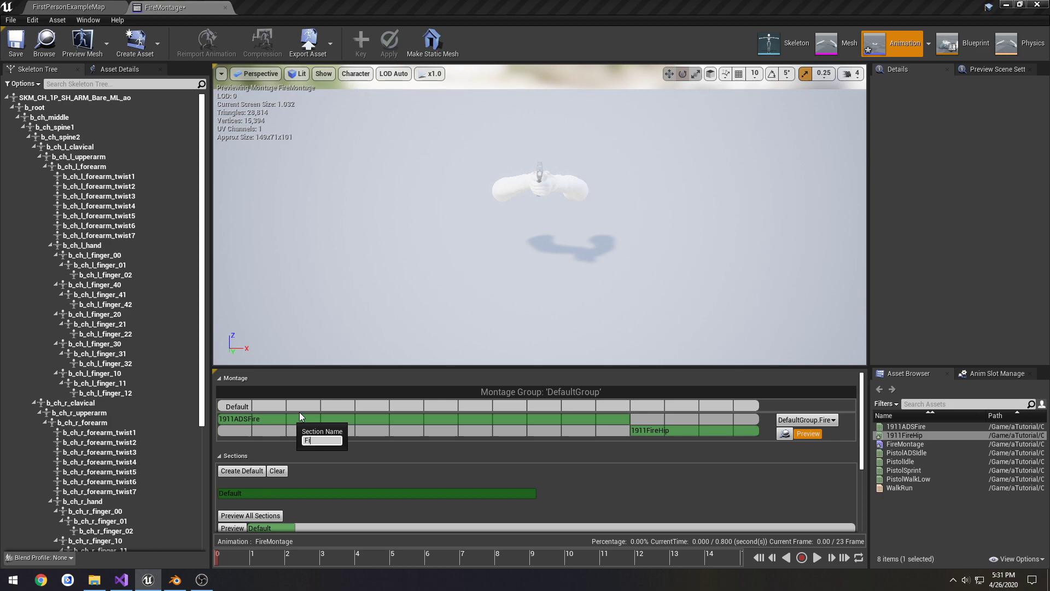
type("FireADS")
key("Return")
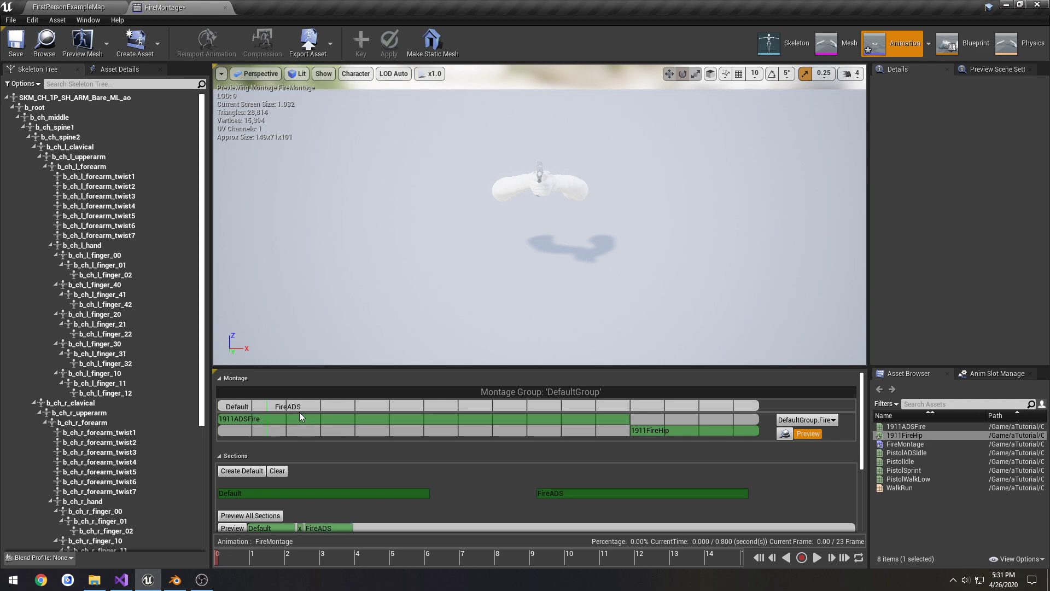
Step: Delete the Default section from the montage
left_click(233, 406)
right_click(219, 406)
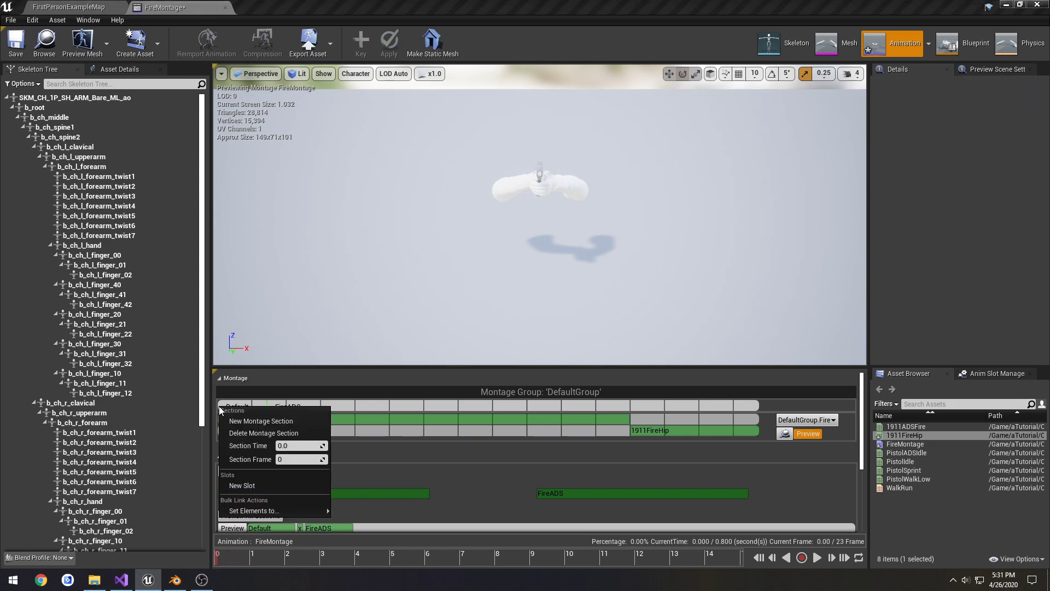
left_click(263, 433)
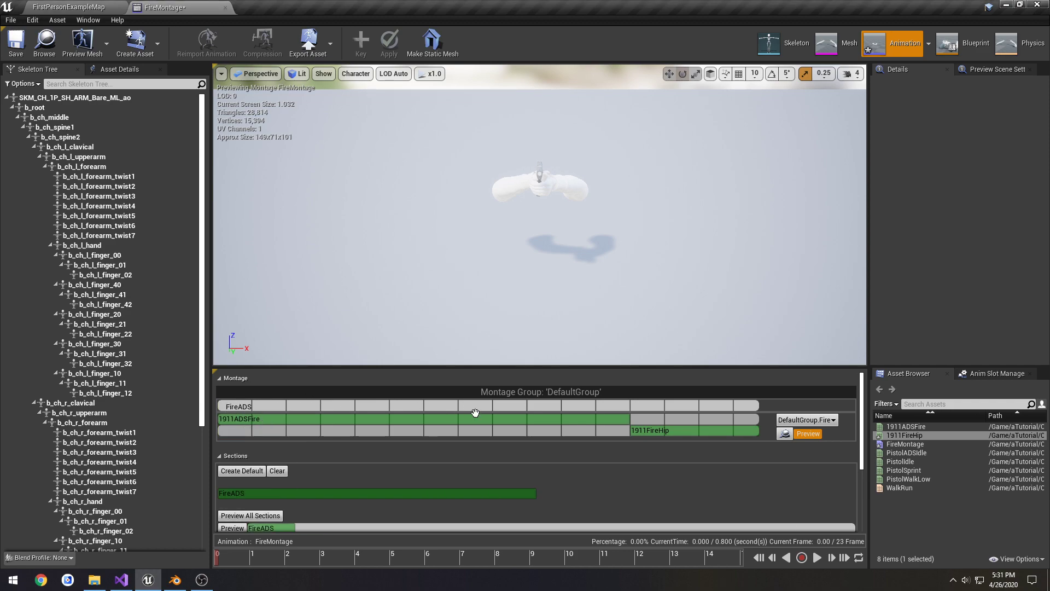
Step: Add a new montage section named FireHip near the beginning of the 1911FireHip clip
right_click(636, 420)
left_click(651, 429)
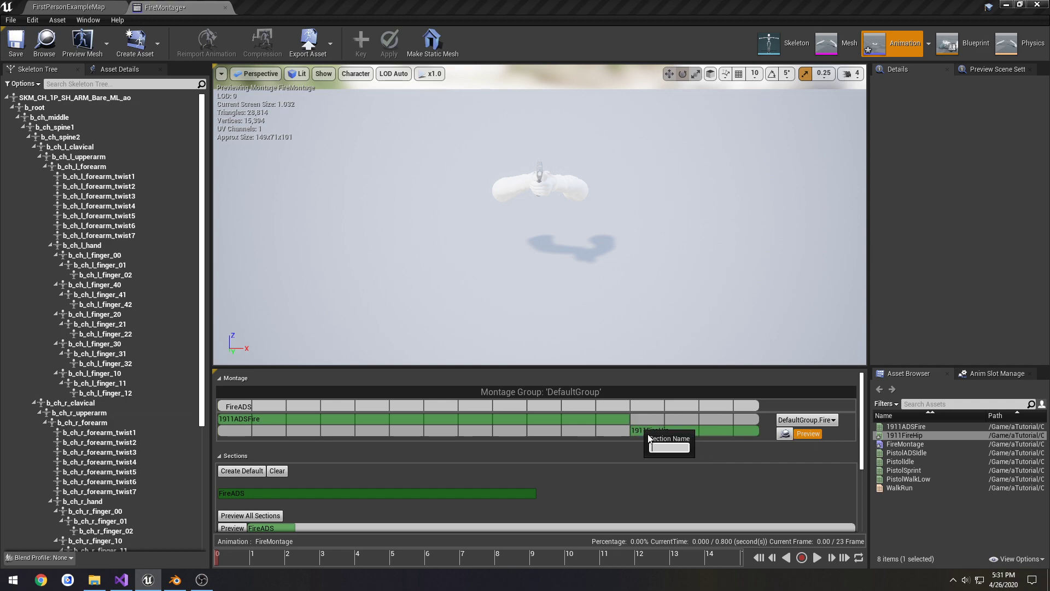
type("FireHip")
key("Return")
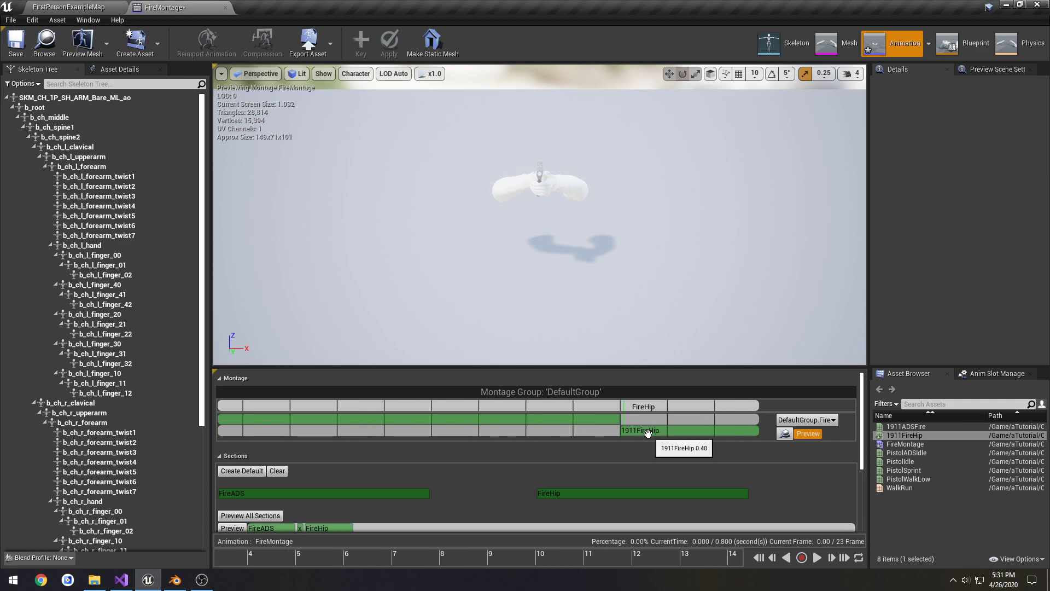
Step: Move the FireHip section marker to the exact start of the 1911FireHip clip and scrub the timeline around that boundary
scroll(623, 420, "up", 5)
scroll(596, 419, "up", 5)
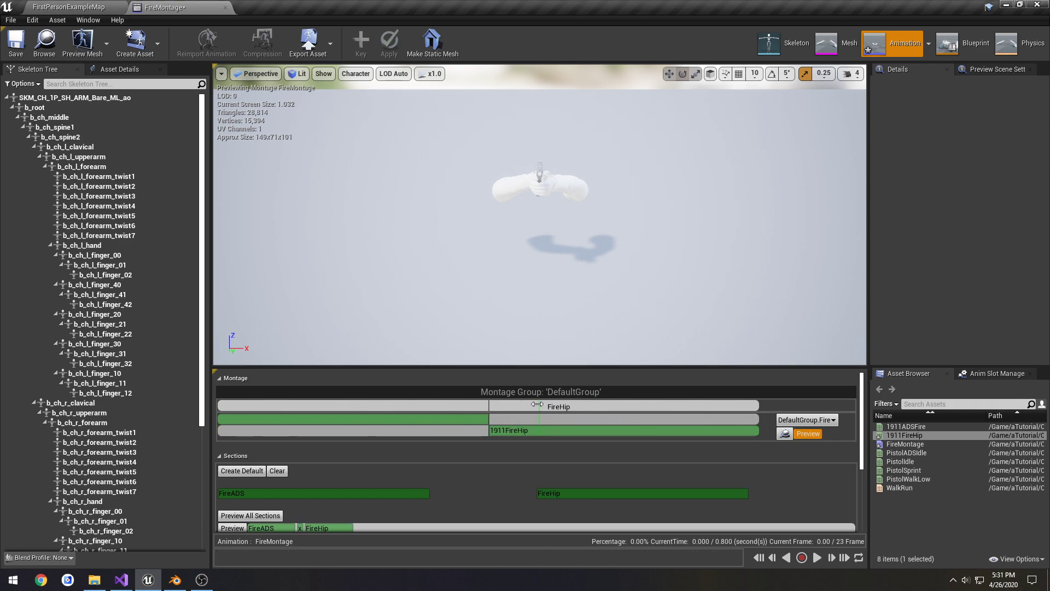
scroll(519, 403, "up", 3)
left_click(582, 405)
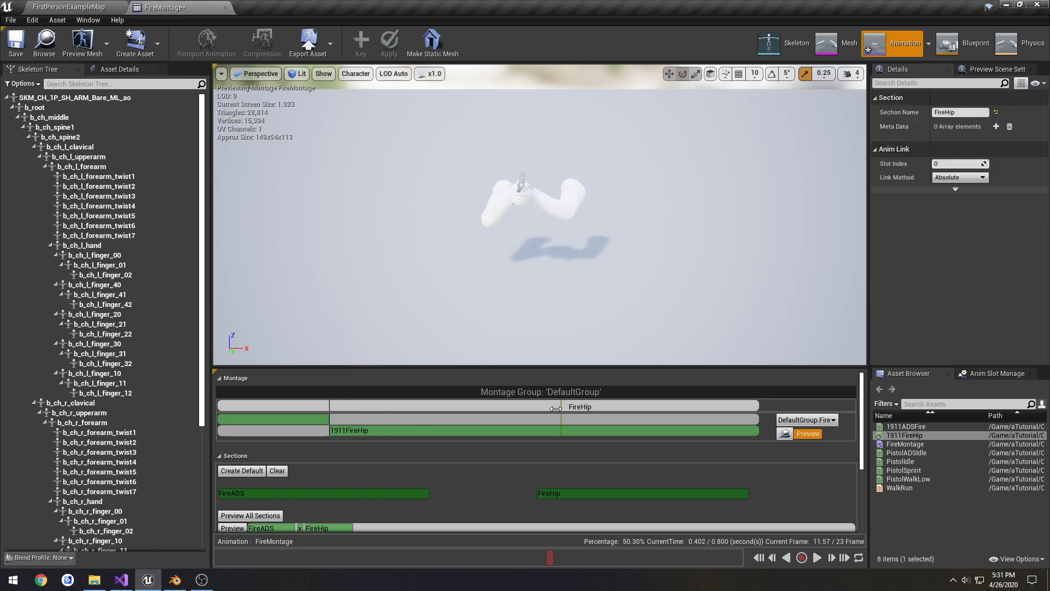
left_click_drag(447, 406, 332, 406)
right_click_drag(334, 407, 425, 416)
scroll(426, 415, "down", 5)
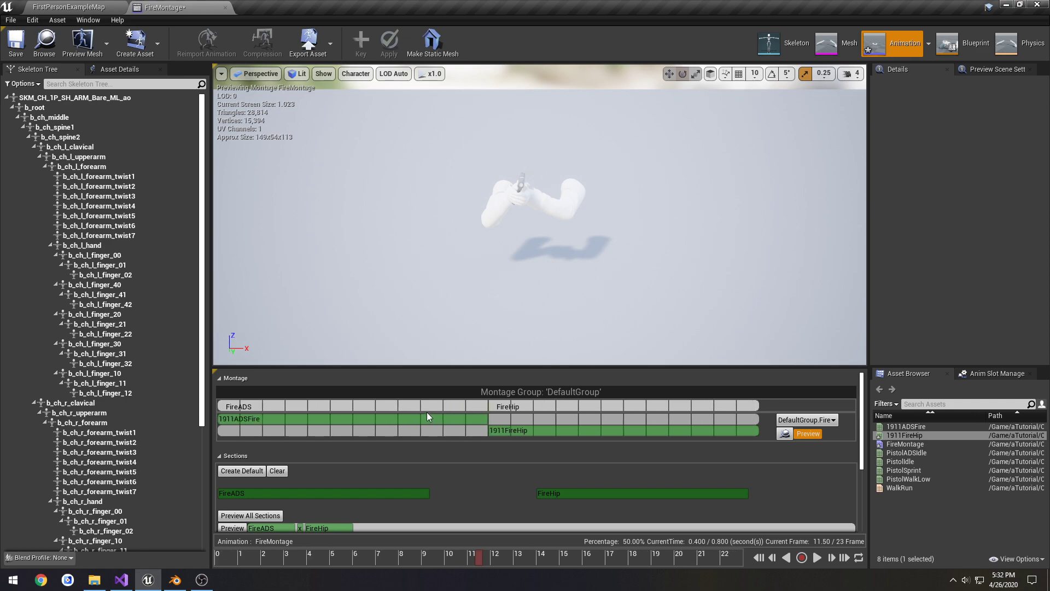
left_click_drag(471, 557, 481, 555)
Step: Clear the link between the FireADS and FireHip sections so each plays on its own, and save the montage
scroll(448, 464, "down", 2)
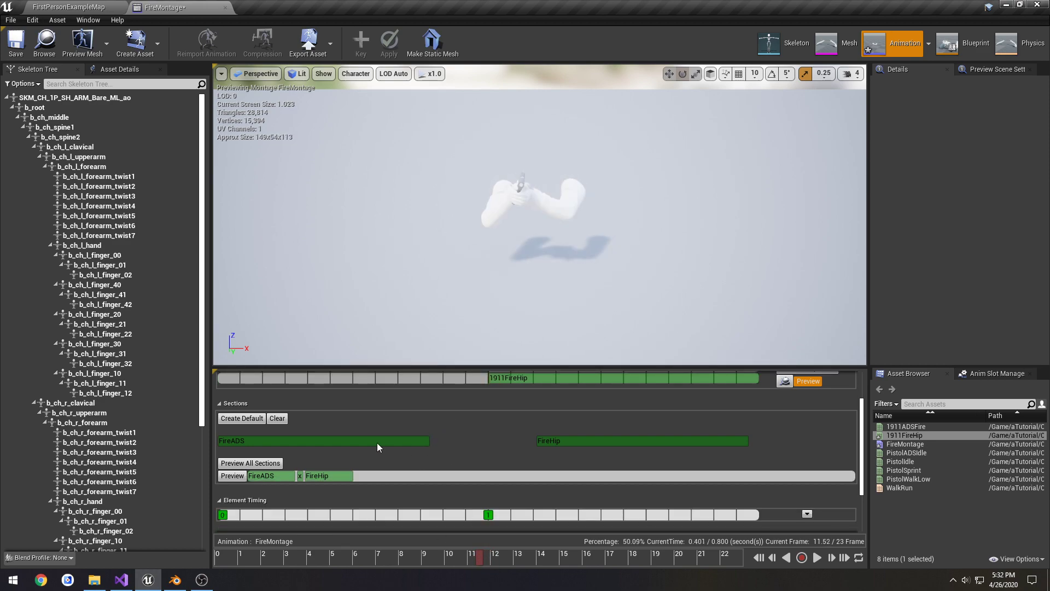
left_click(278, 419)
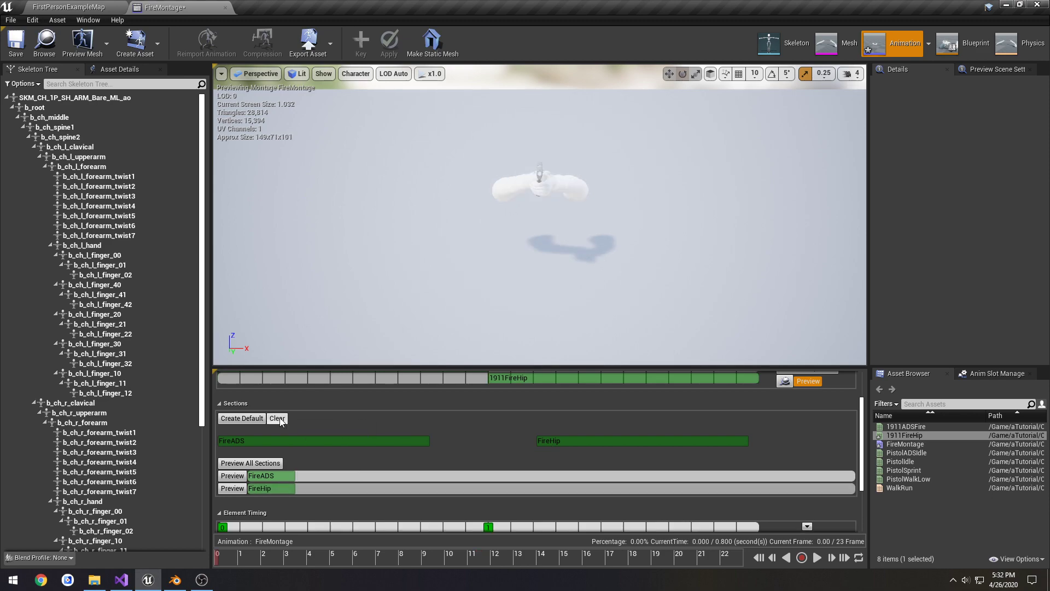
scroll(446, 445, "down", 1)
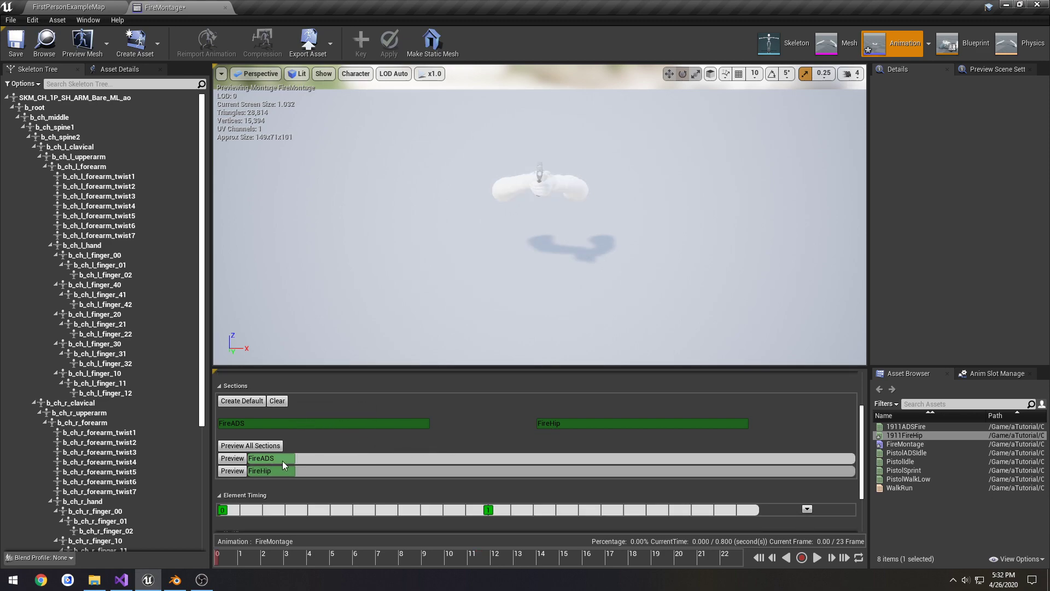
key("ctrl+s")
left_click_drag(394, 367, 398, 310)
scroll(421, 360, "up", 3)
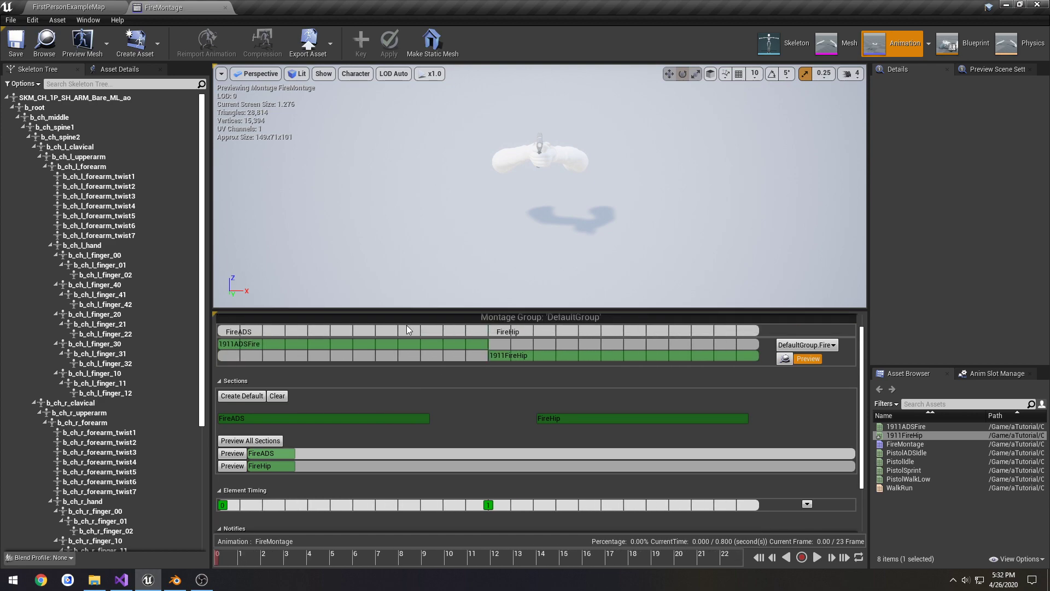
left_click_drag(400, 313, 405, 375)
Step: Switch to Visual Studio and add an if (bIsAiming) condition below the Montage_Play call in AAnimTutorialCharacter::OnFire()
left_click(121, 580)
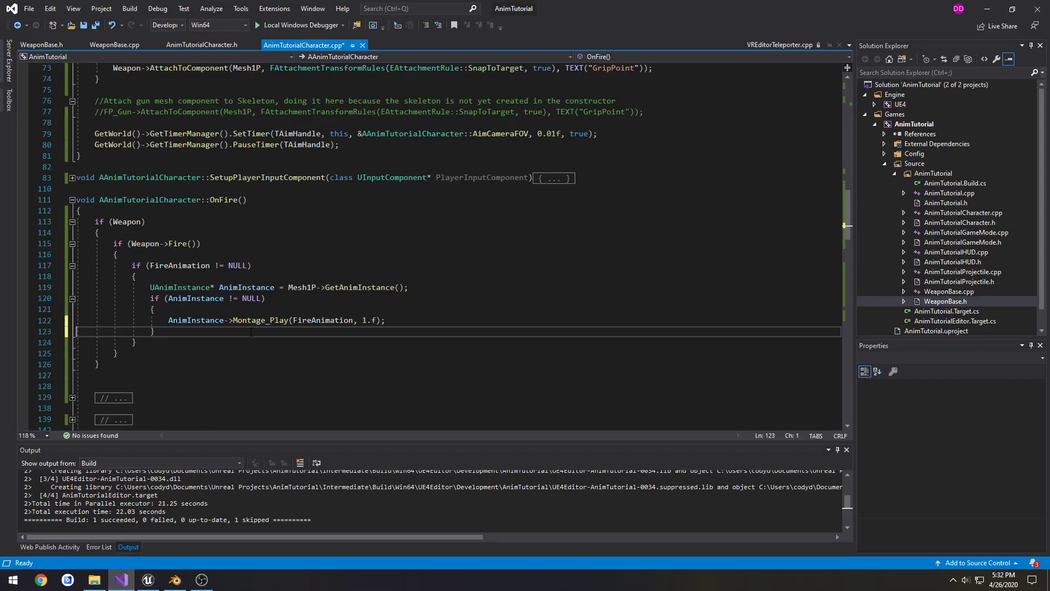
left_click_drag(167, 320, 400, 321)
left_click(399, 321)
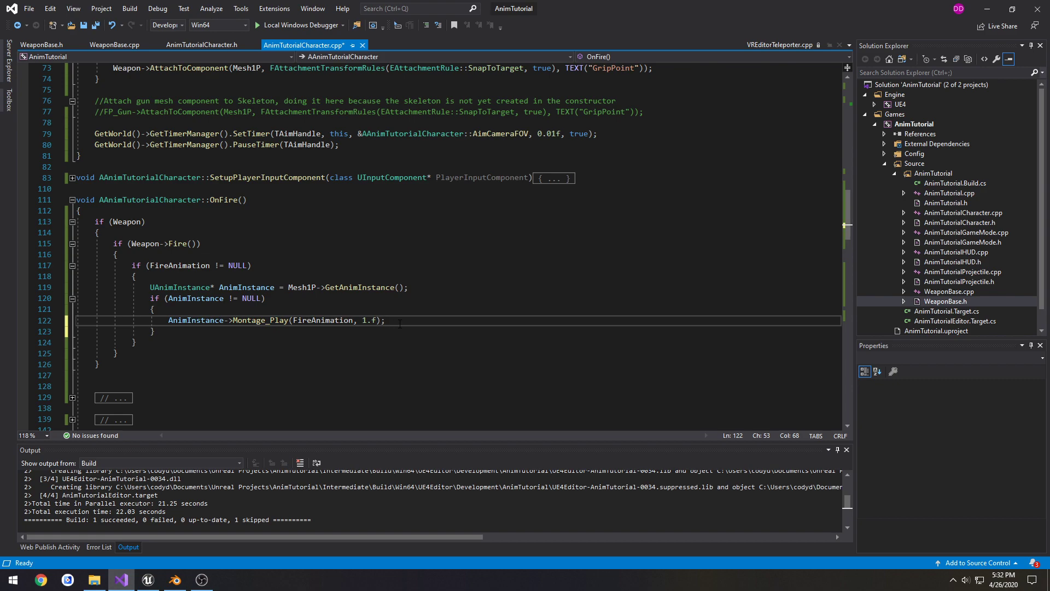
key("Return")
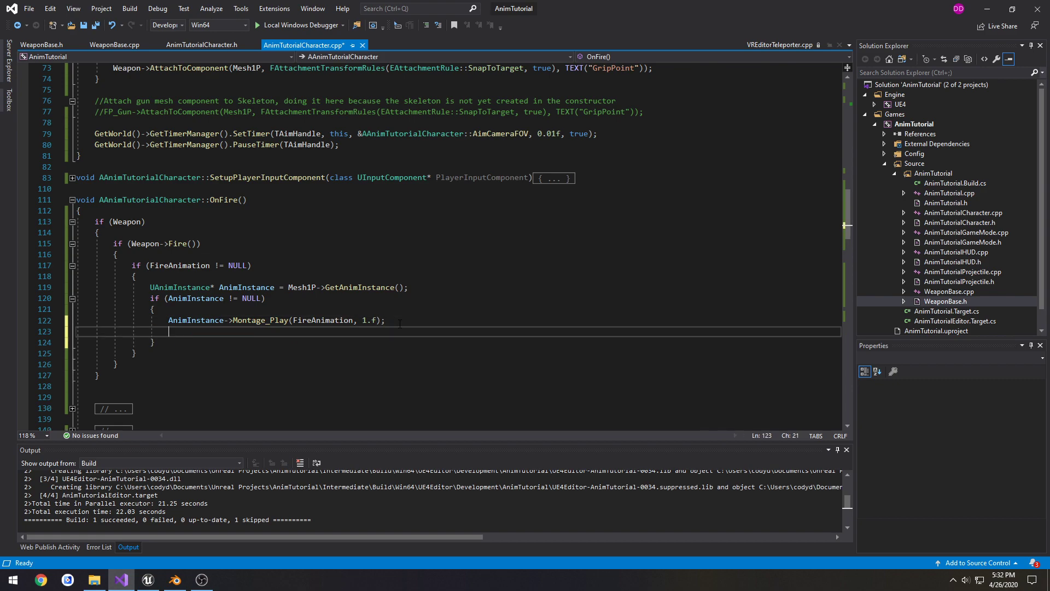
type("if (bIs")
type("Aiming)")
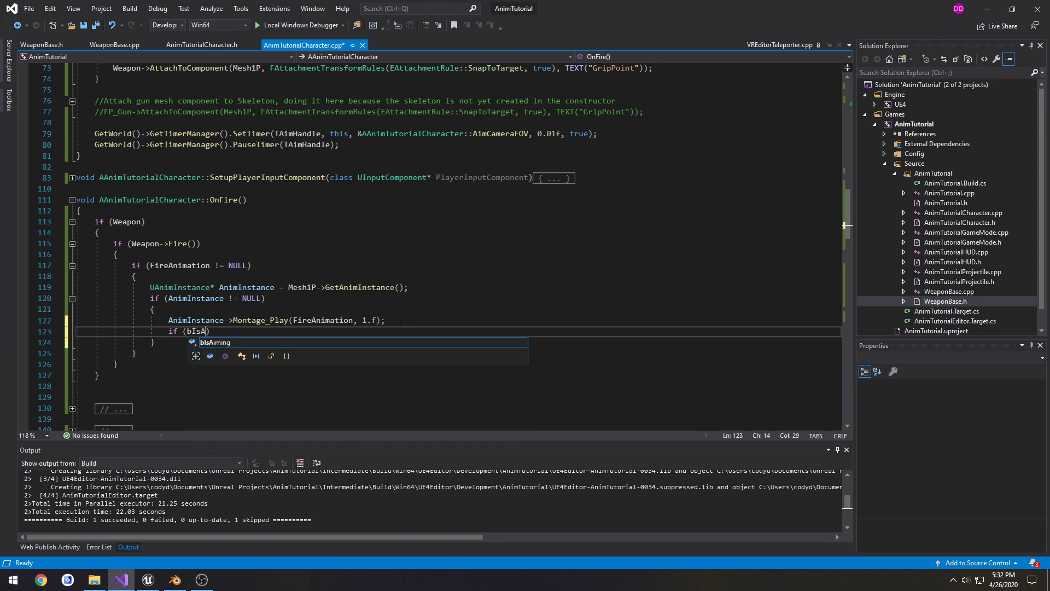
key("Return")
Step: Start an AnimInstance->Montage_JumpToSection() call as the body of the bIsAiming condition
type("AnimInstance")
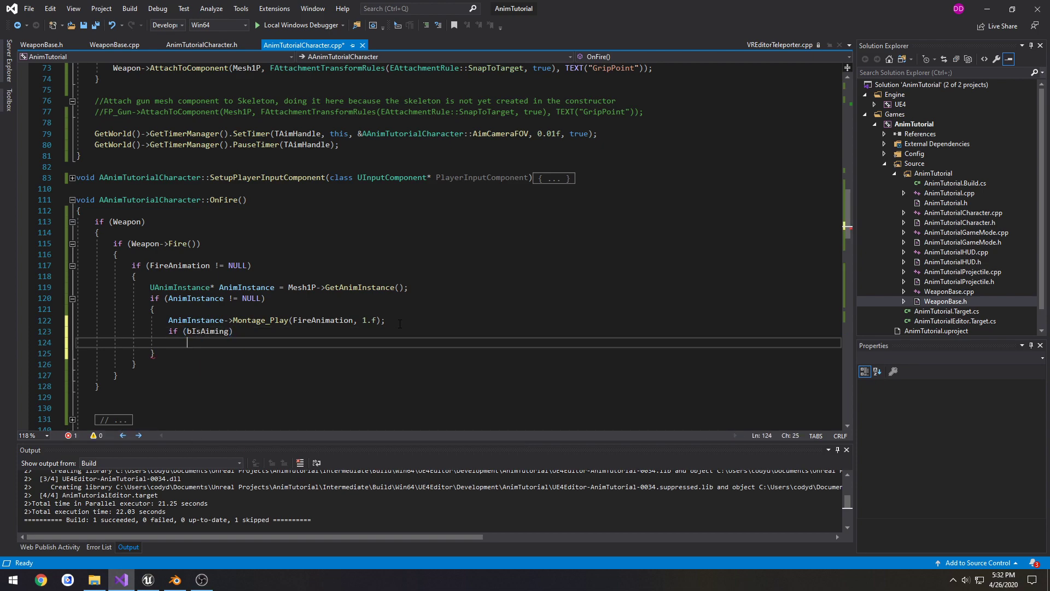
type("->")
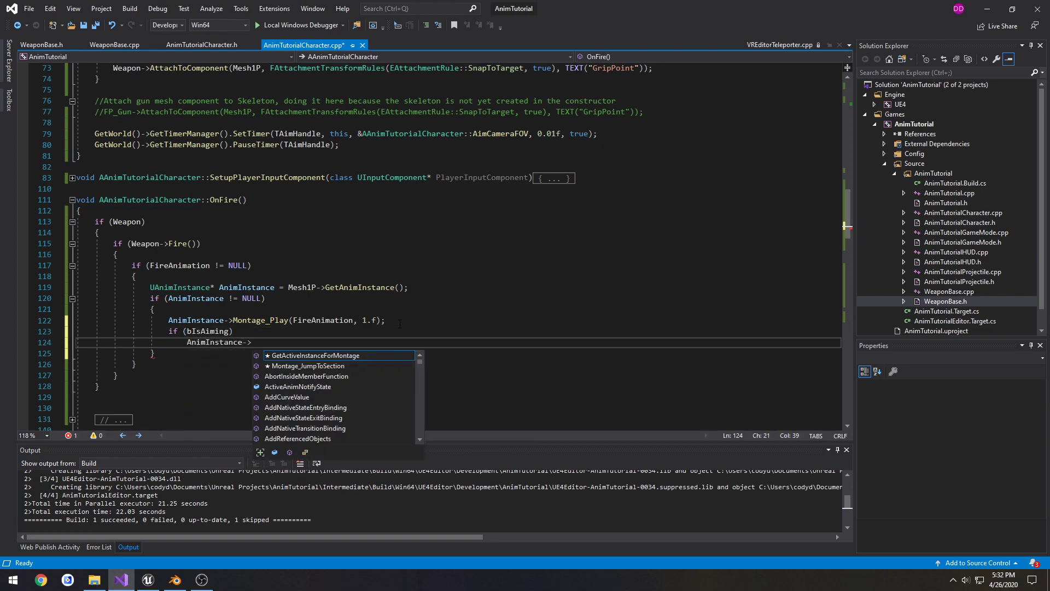
type("Montage")
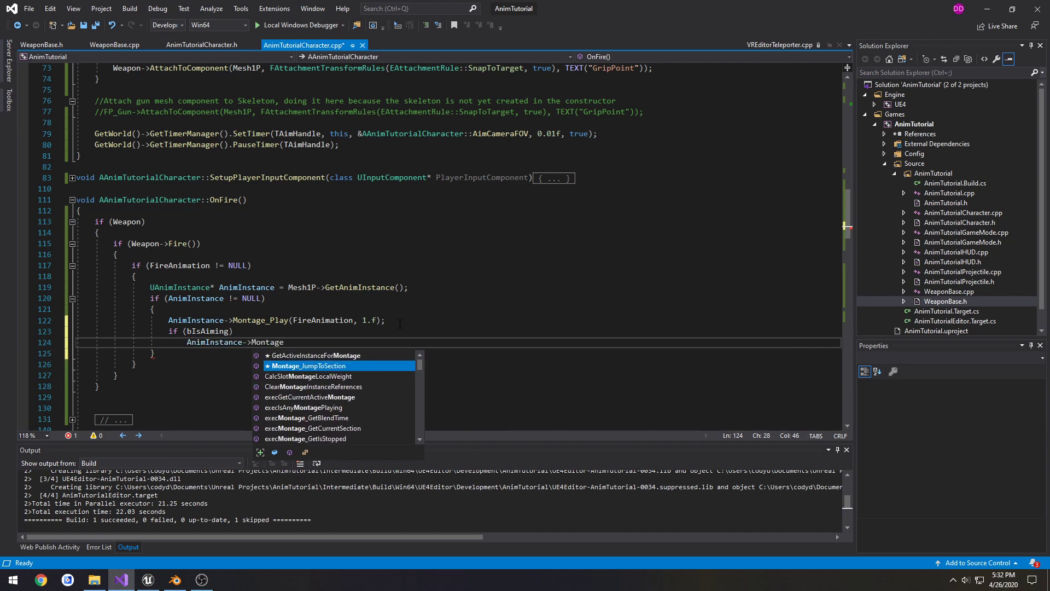
key("Tab")
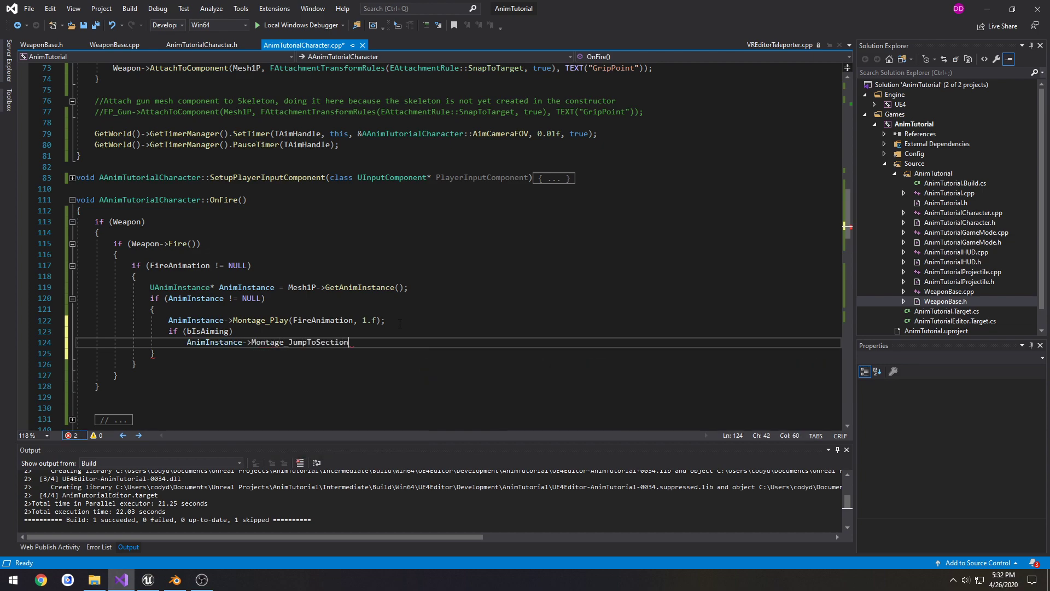
type("(")
key("BackSpace")
type("(")
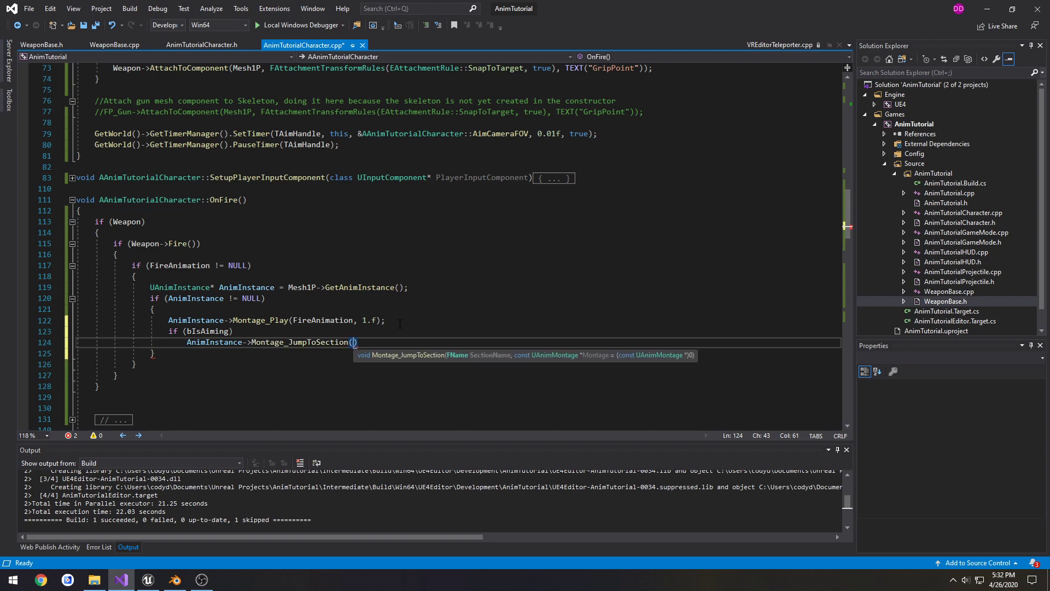
Step: Complete the Montage_JumpToSection() call with FName("FireADS") and FireAnimation as its arguments, checking the section name in the Unreal montage
type("FName(\"")
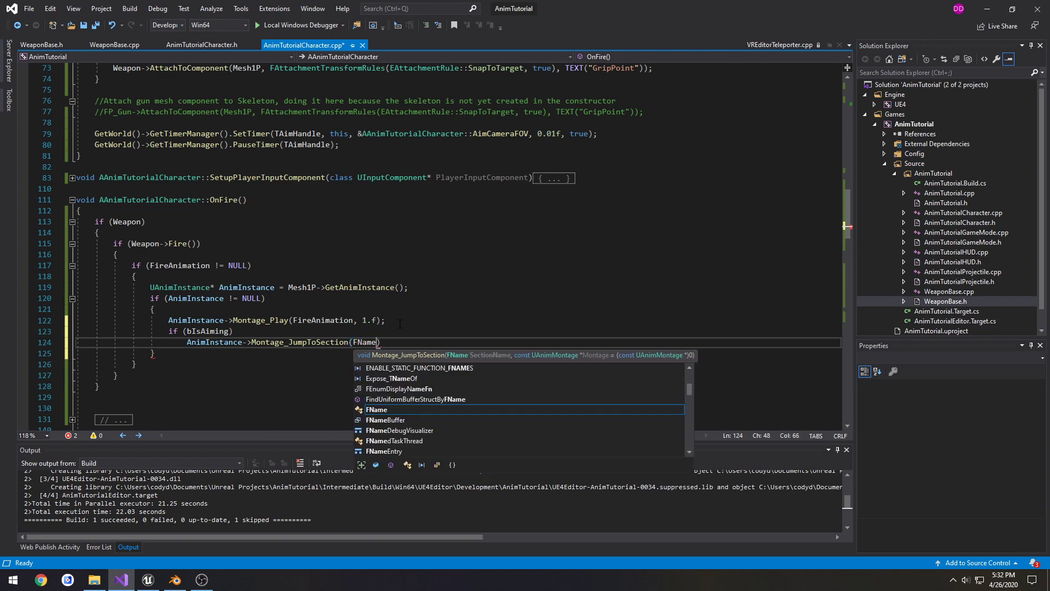
key("alt+Tab")
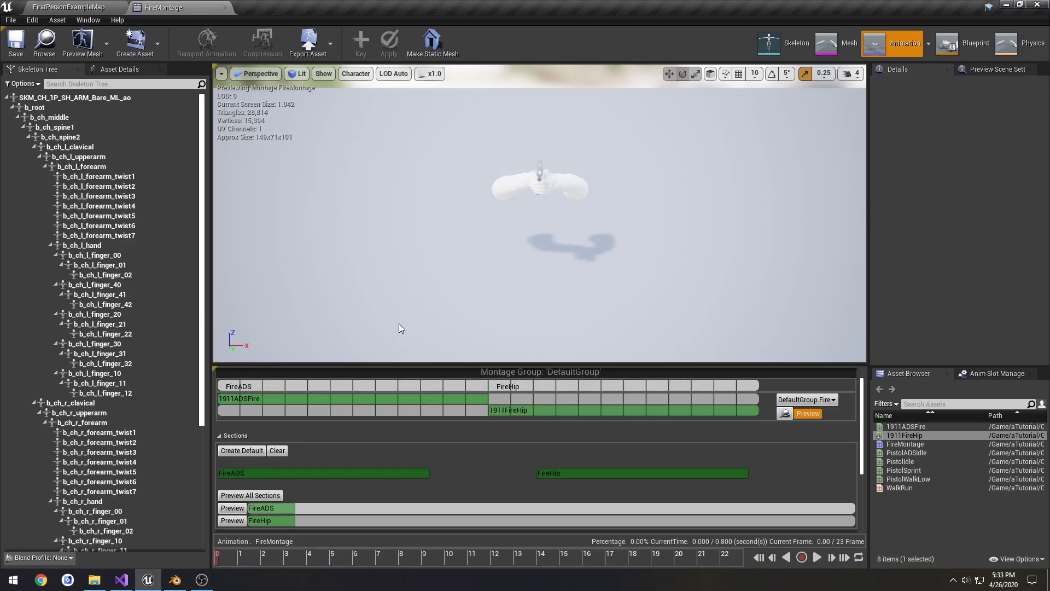
key("alt+Tab")
type("FireAD")
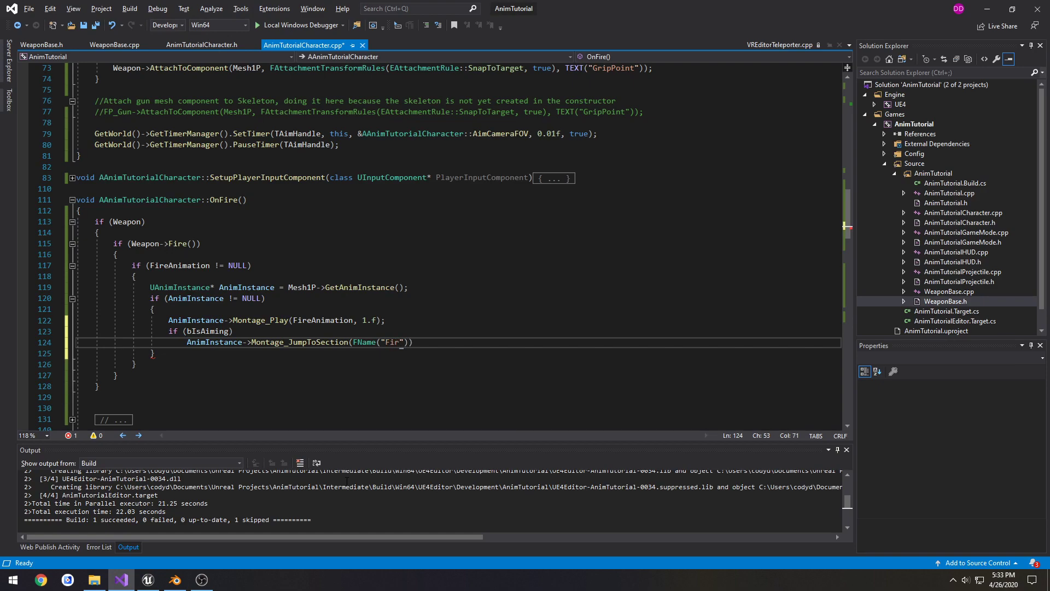
type("S\"),")
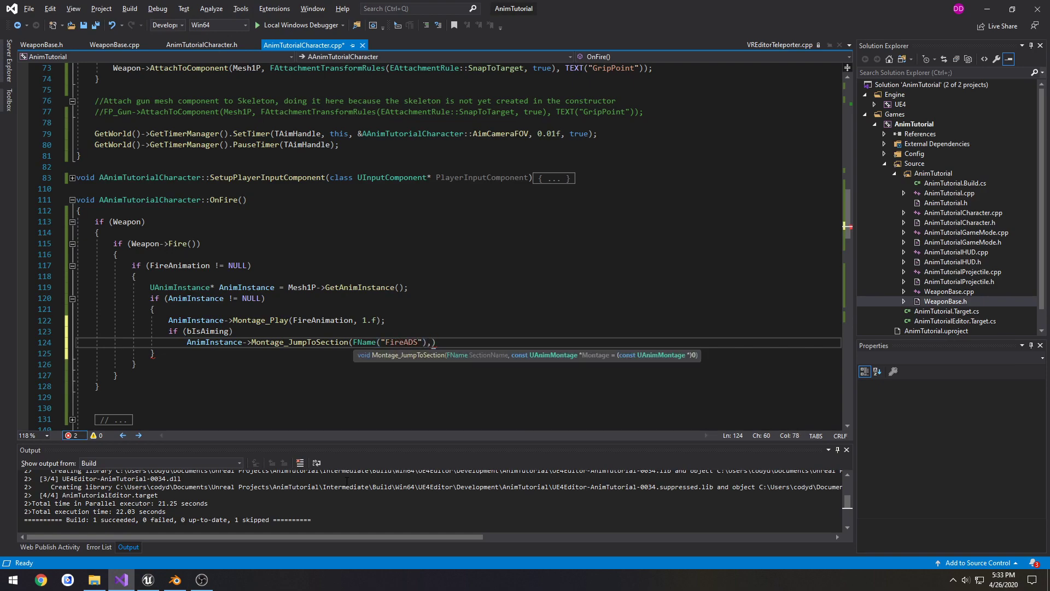
type(" FireAnimation);")
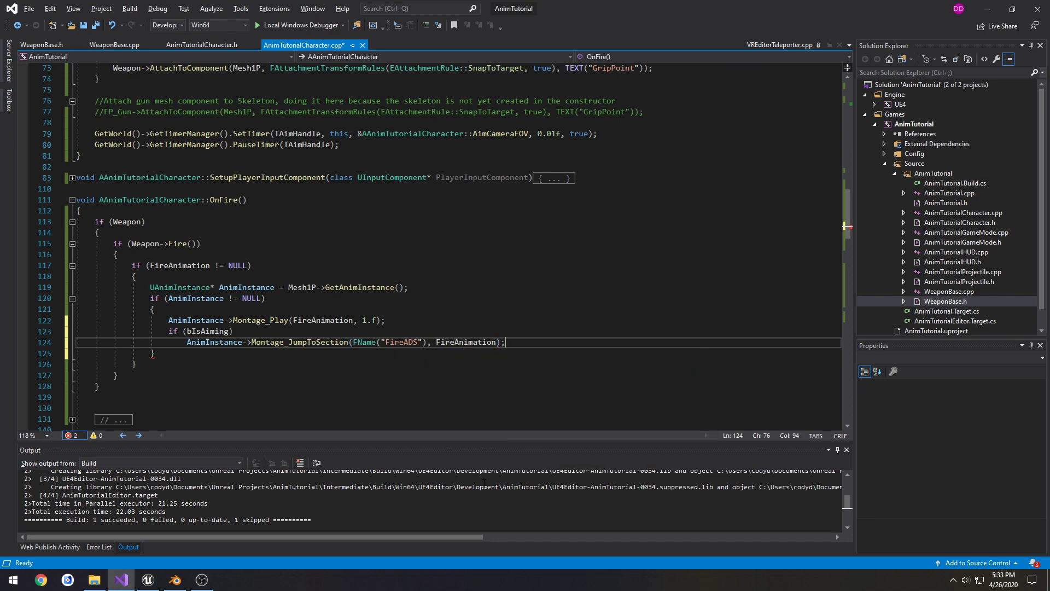
Step: Copy the FireADS Montage_JumpToSection() call and add an else branch without braces below it
left_click_drag(505, 342, 187, 342)
key("ctrl+c")
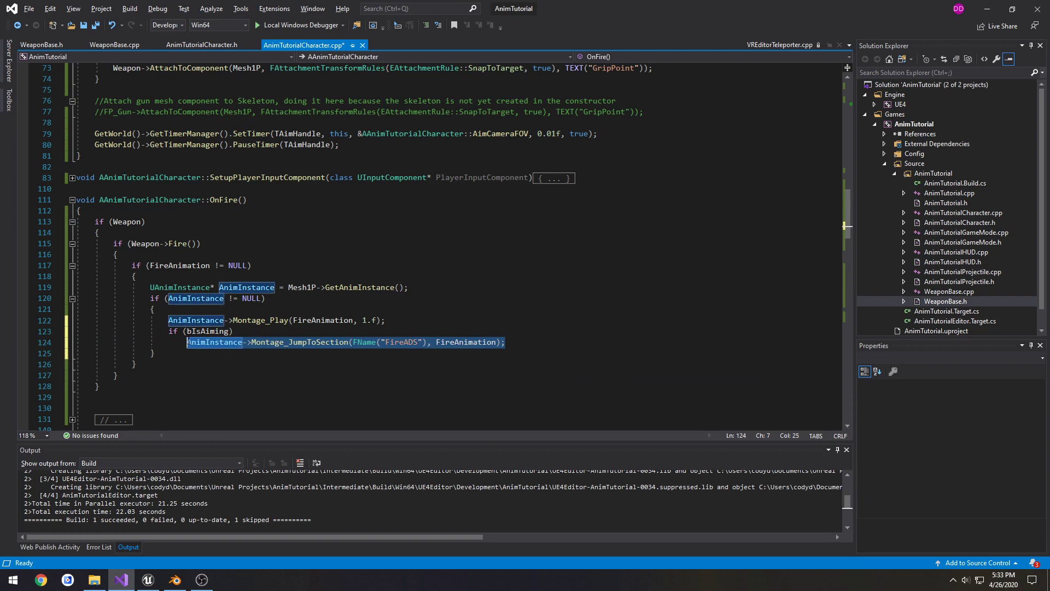
left_click(527, 345)
key("Return")
type("else")
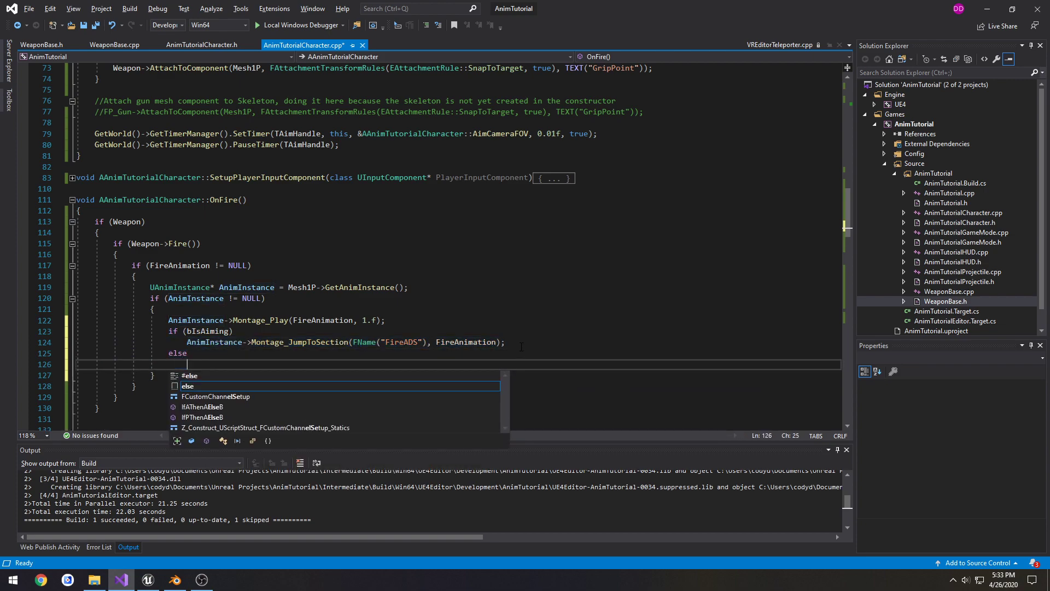
key("Return")
type("{")
key("BackSpace")
key("BackSpace")
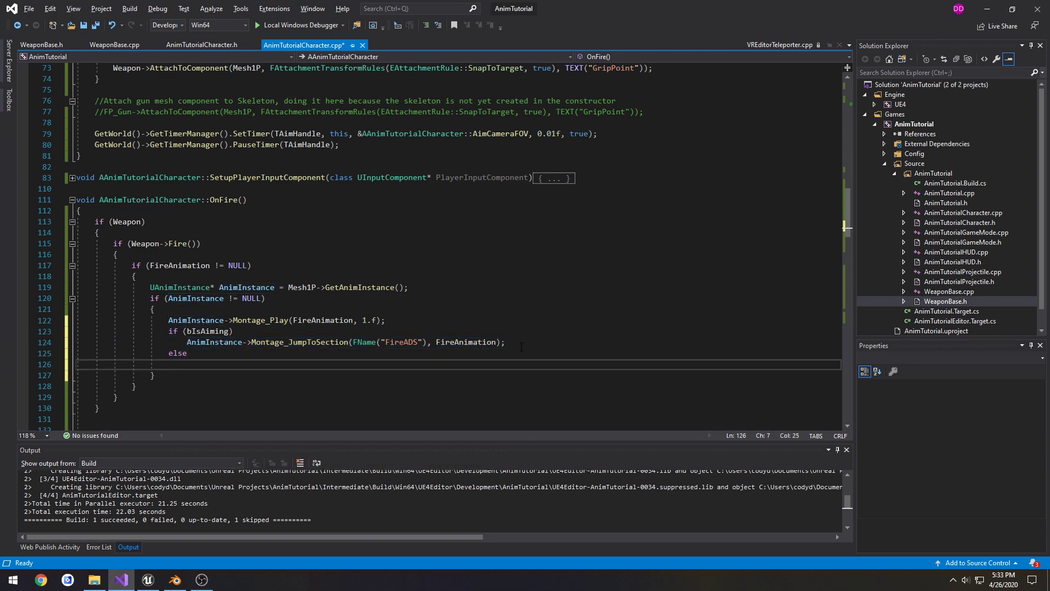
Step: Paste the copied call as the else body, change its section name to FireHip, and build the solution
key("ctrl+v")
left_click_drag(417, 364, 404, 364)
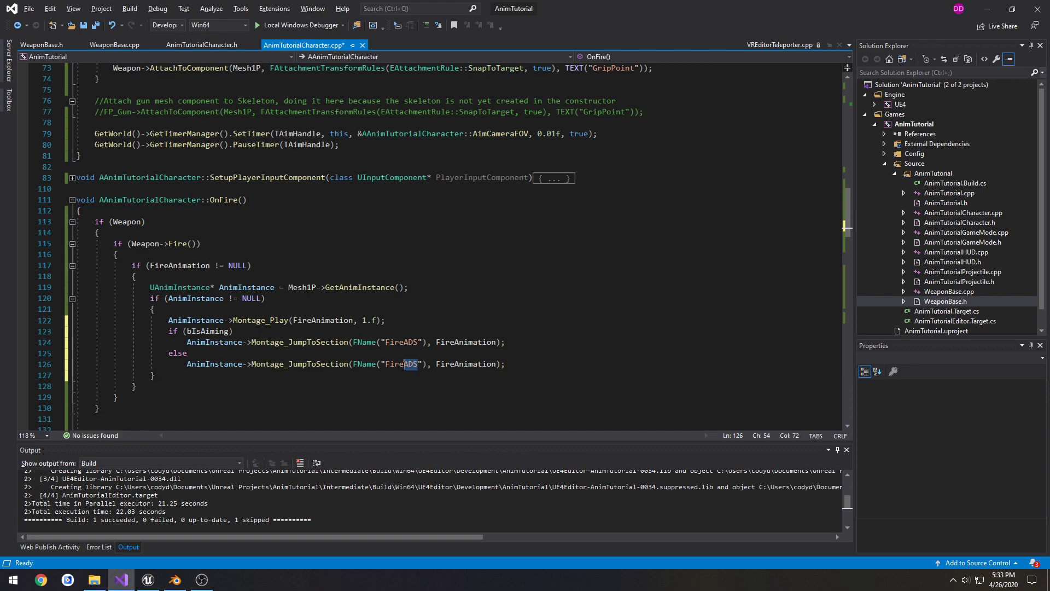
type("Hip")
key("ctrl+shift+b")
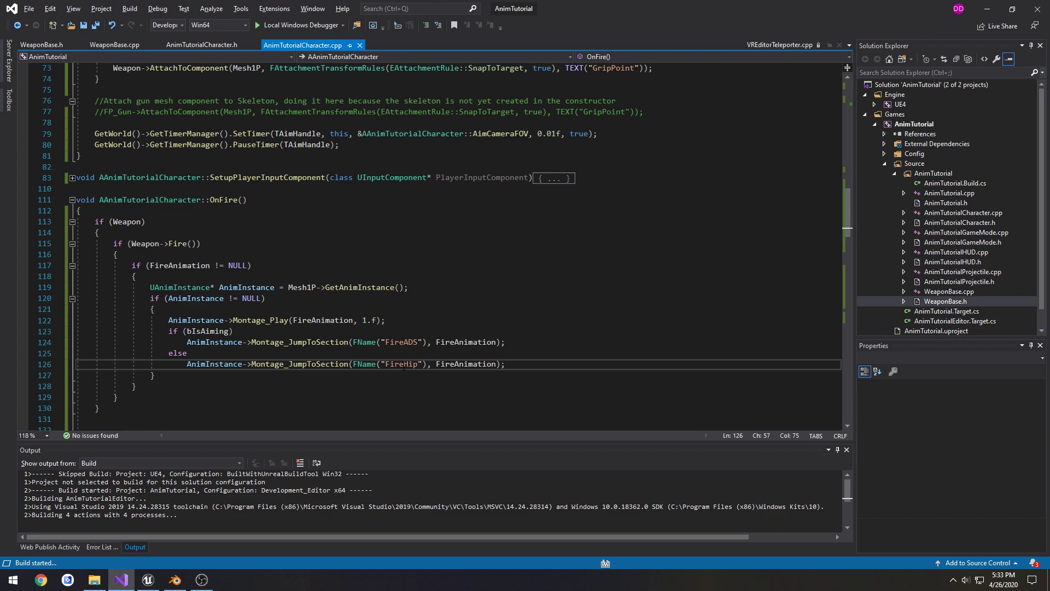
left_click_drag(387, 322, 167, 321)
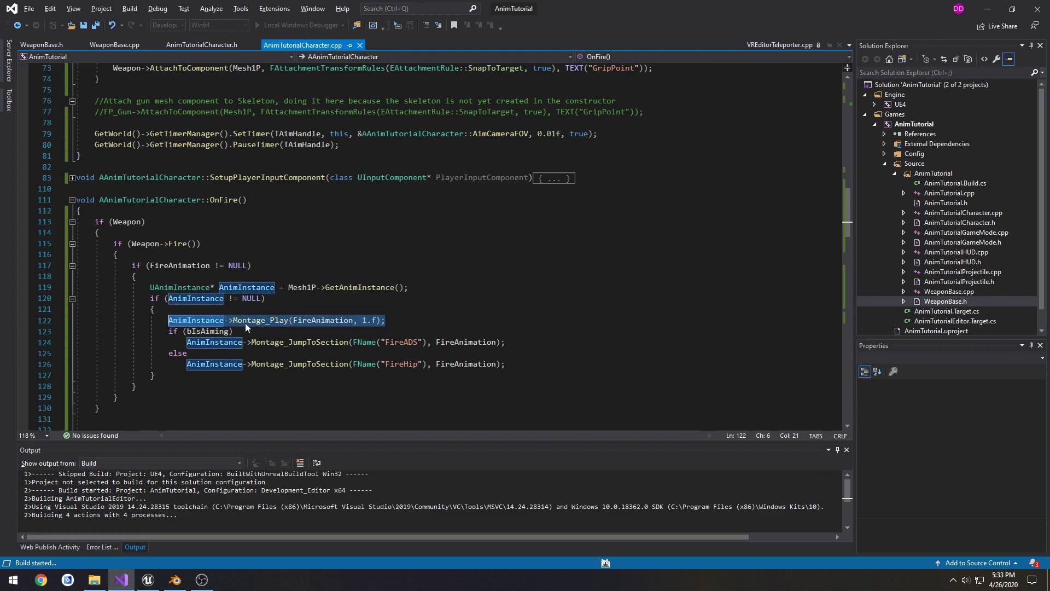
left_click(448, 322)
left_click_drag(522, 341, 176, 341)
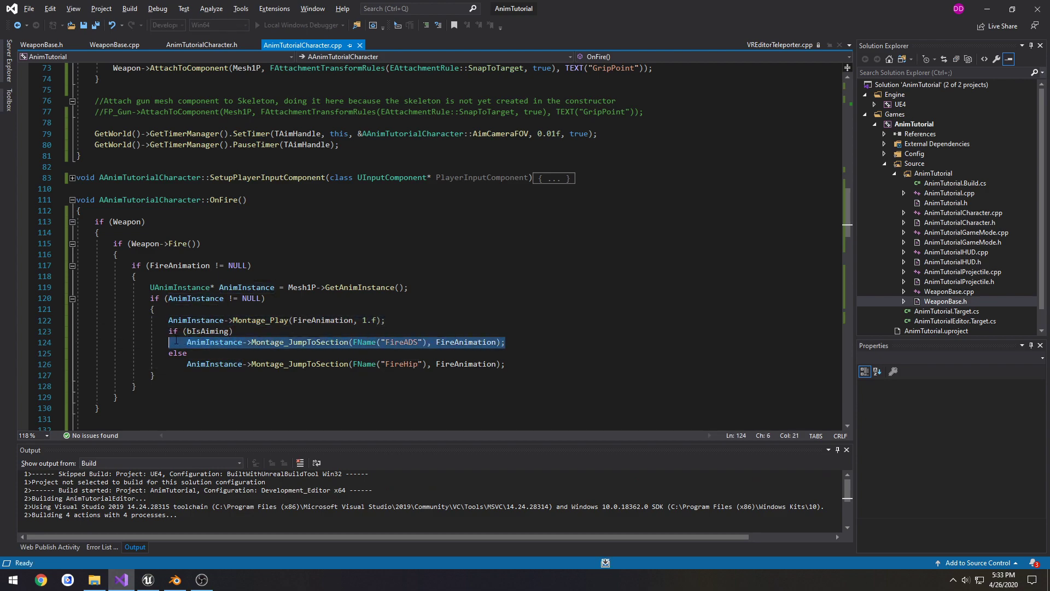
left_click(423, 329)
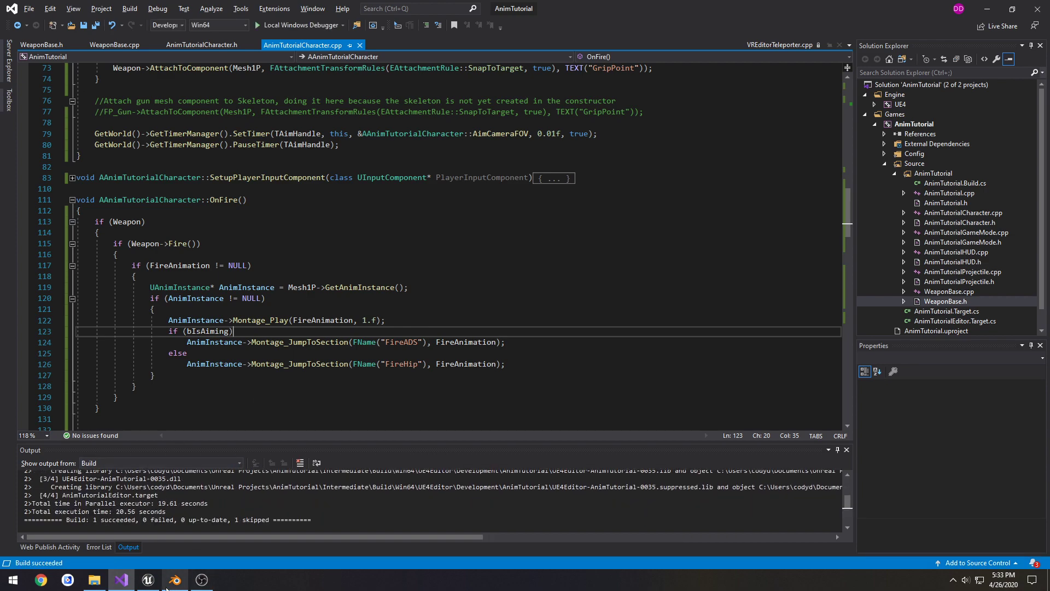
Step: Switch to Unreal Editor, play FirstPersonExampleMap, test the pistol fire animations while repeatedly switching between aiming and hip stance, and stop the session
left_click(147, 580)
left_click(82, 7)
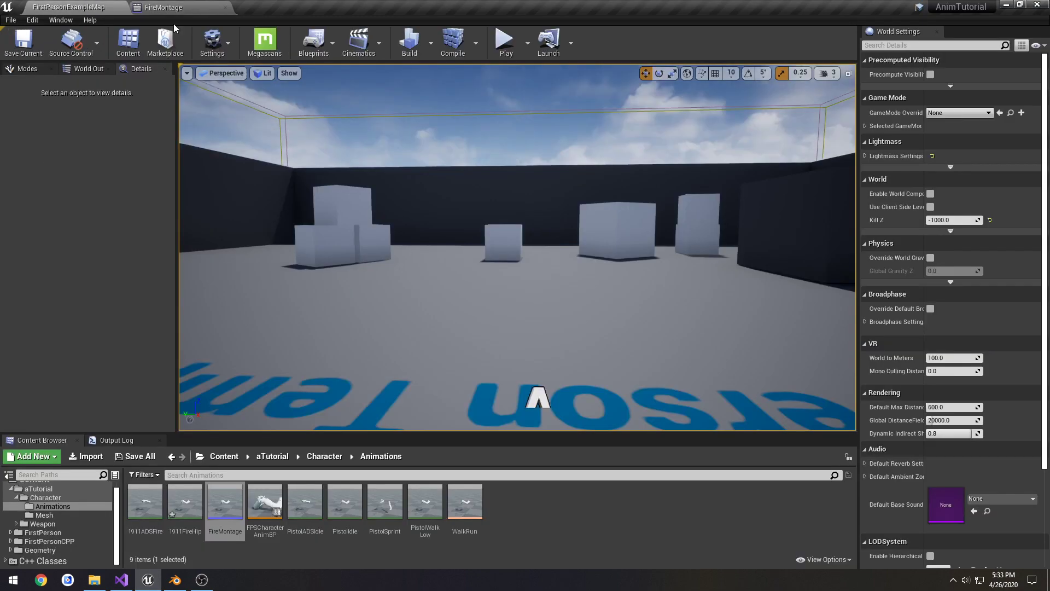
left_click(504, 41)
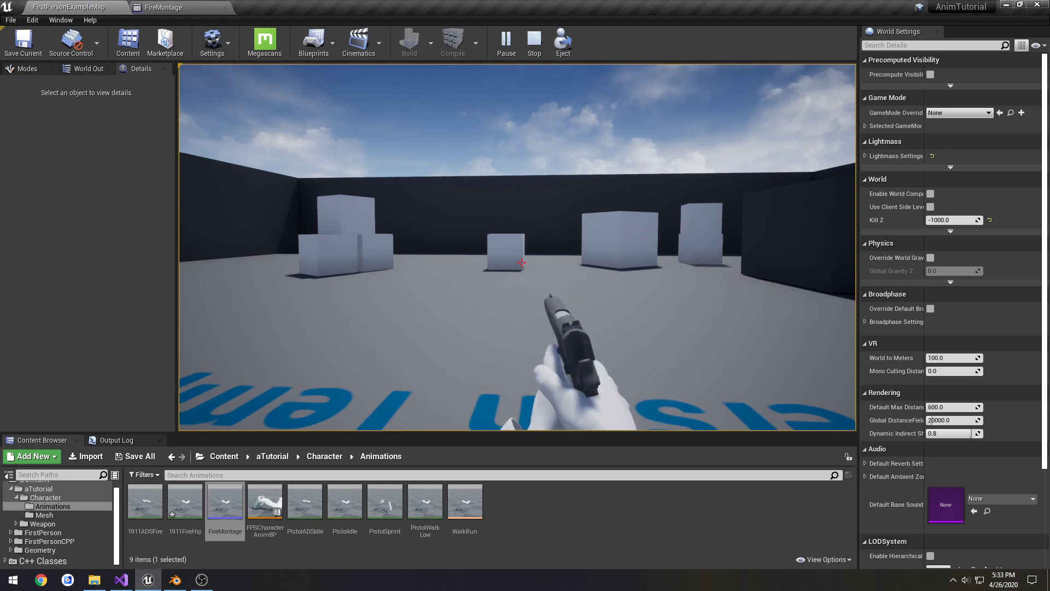
right_click(522, 262)
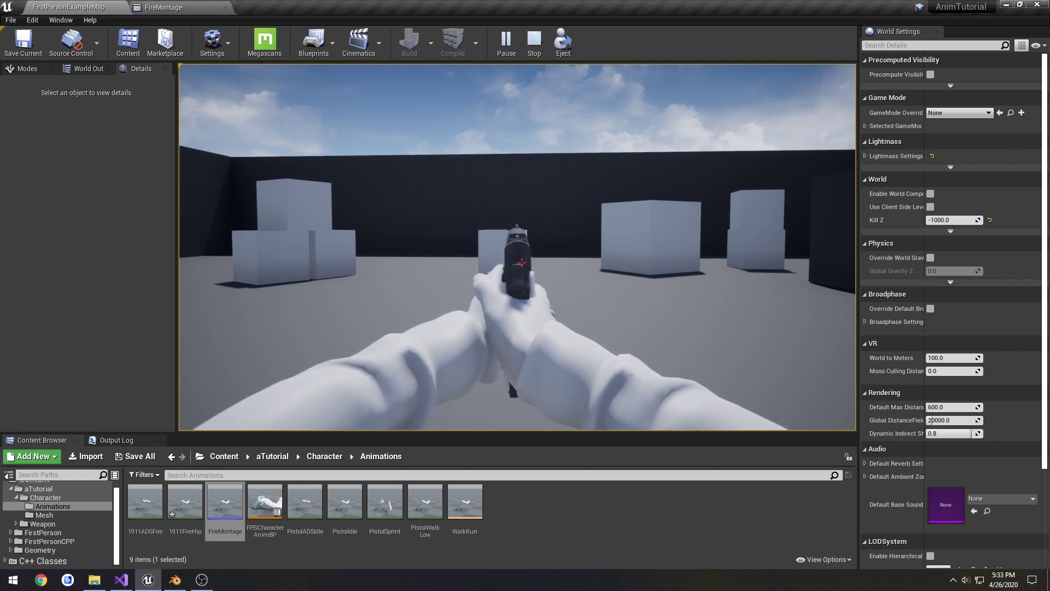
right_click(522, 263)
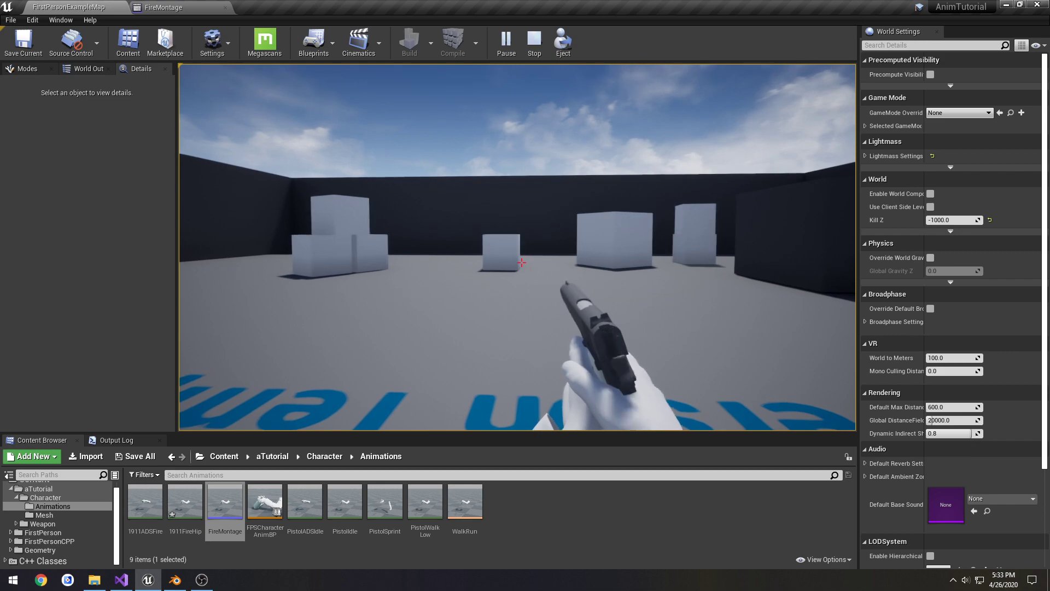
right_click(521, 262)
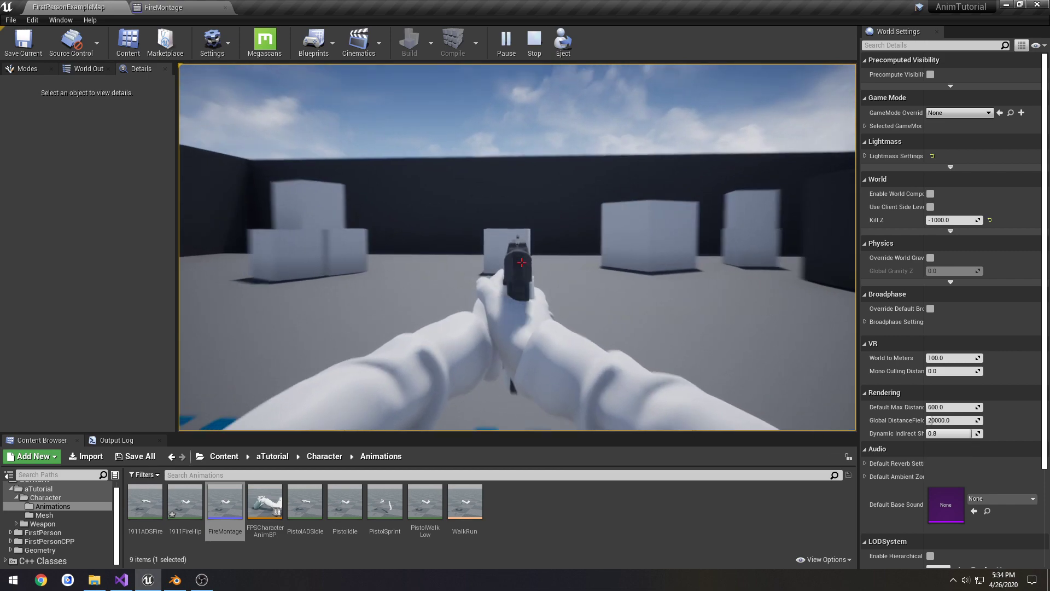
right_click(522, 262)
right_click(522, 263)
right_click(522, 263)
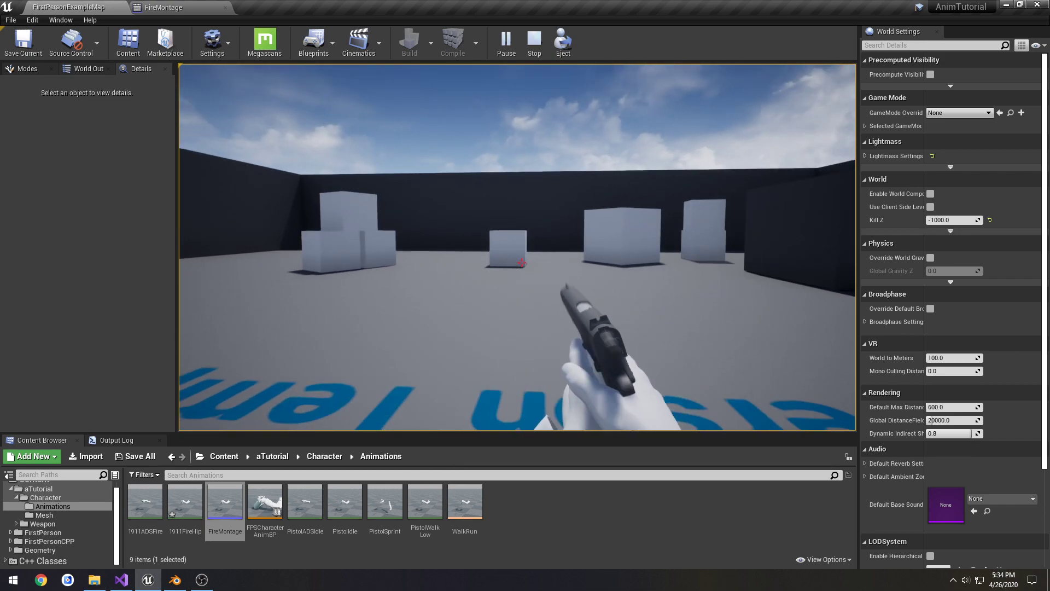
right_click(522, 262)
right_click(522, 262)
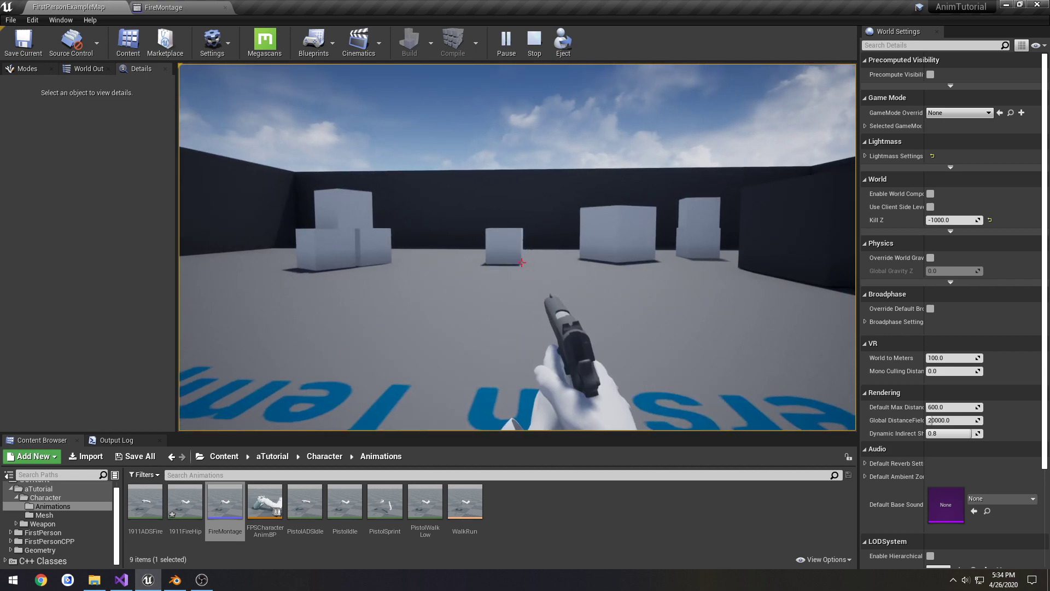
right_click(522, 263)
right_click(521, 263)
right_click(522, 263)
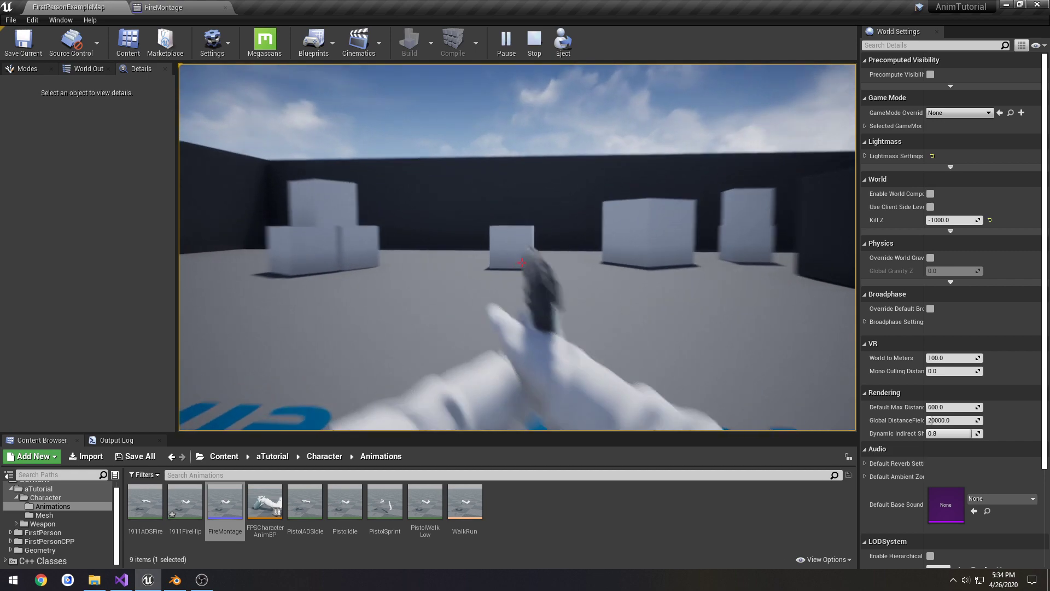
right_click(522, 262)
right_click(522, 263)
right_click(522, 263)
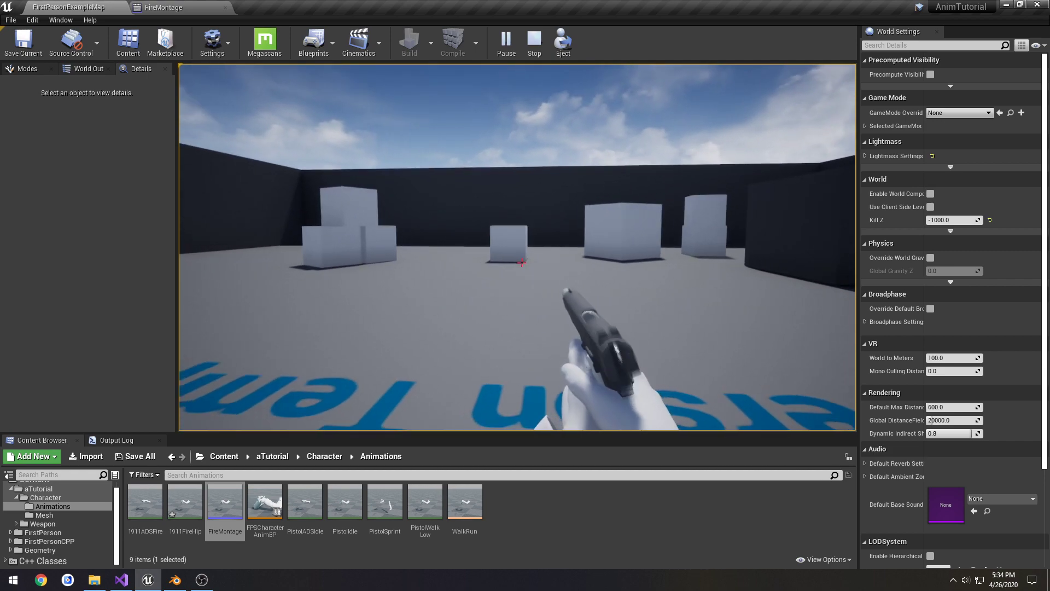
right_click(521, 262)
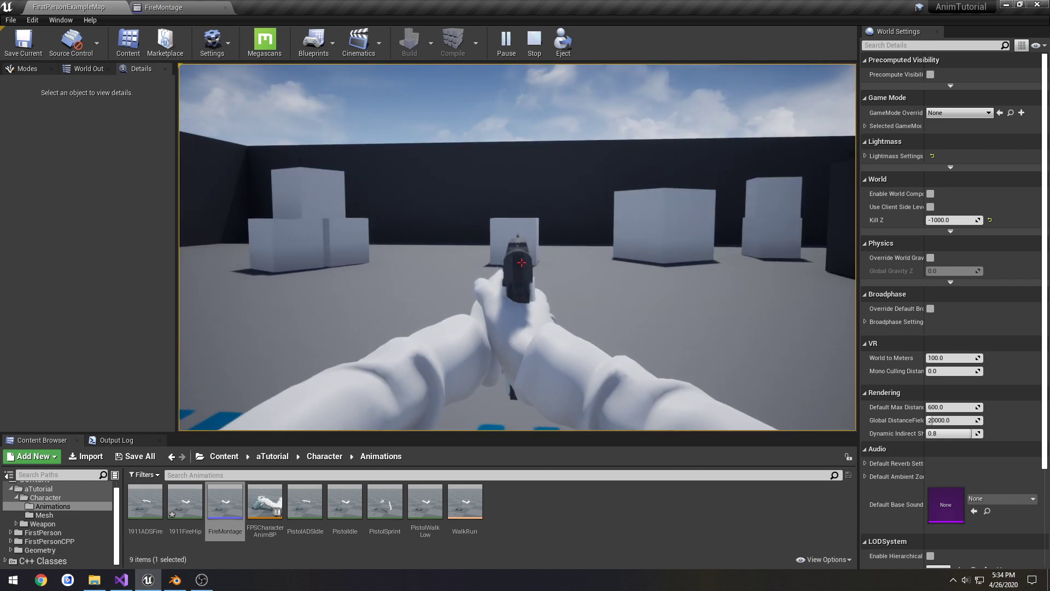
right_click(522, 262)
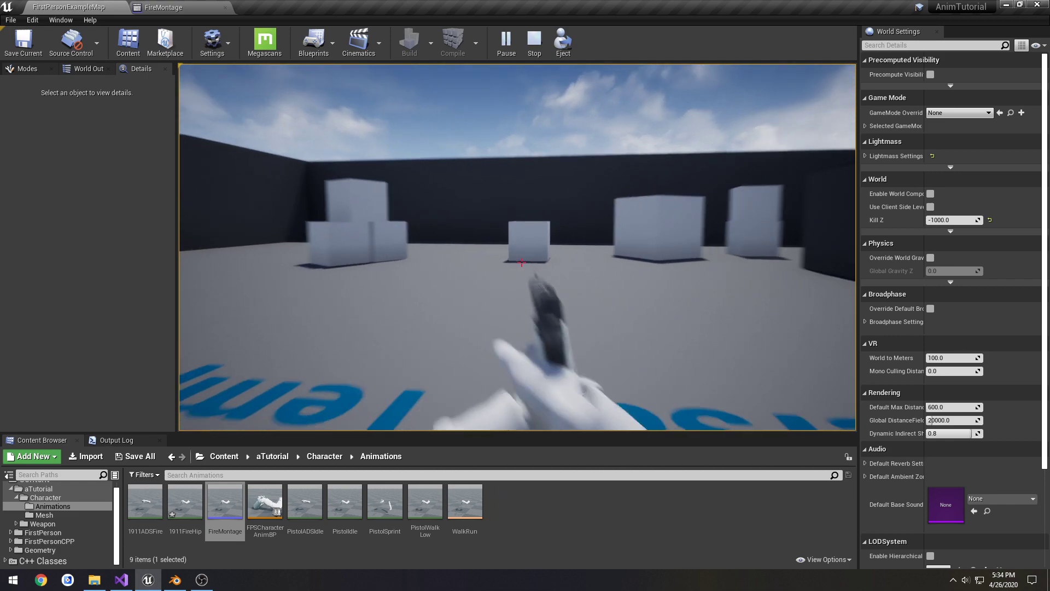
key("Escape")
Step: In FireMontage's asset details, set both the Blend In and Blend Out times to 0.1 and save the montage
left_click(170, 7)
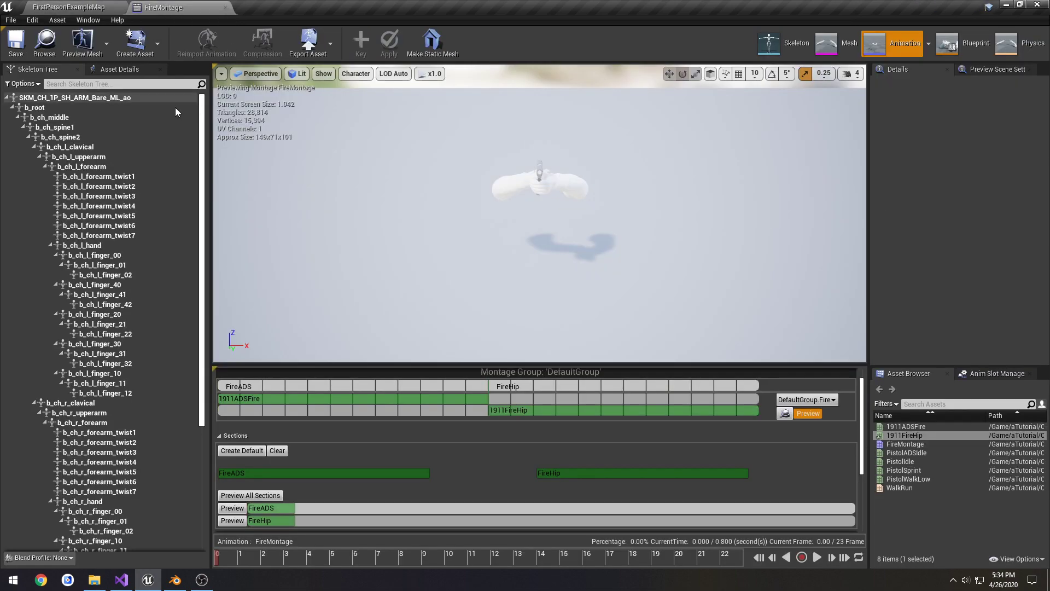
left_click(113, 70)
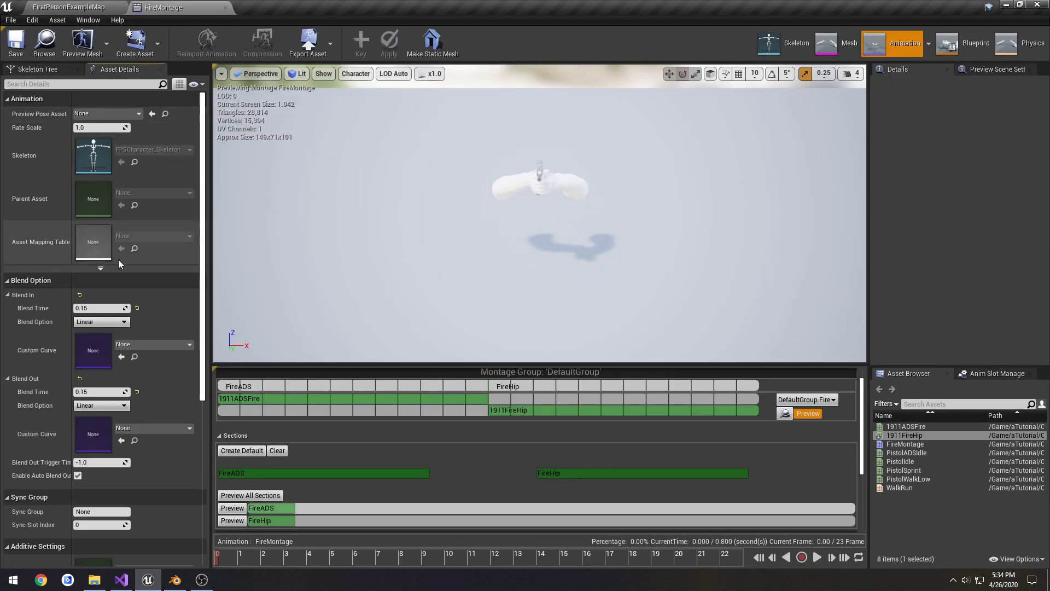
left_click(91, 308)
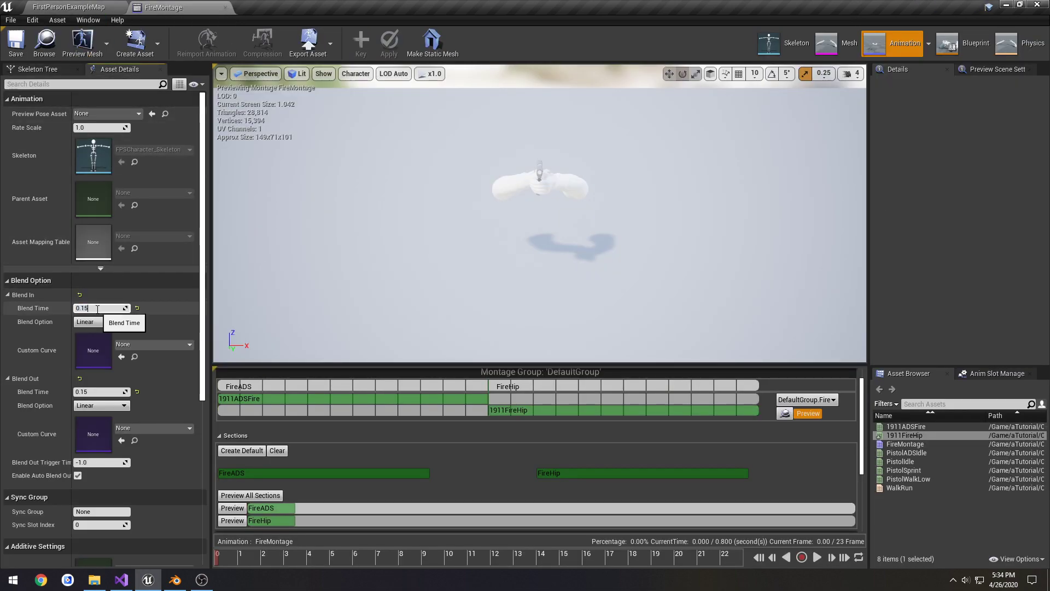
left_click(100, 392)
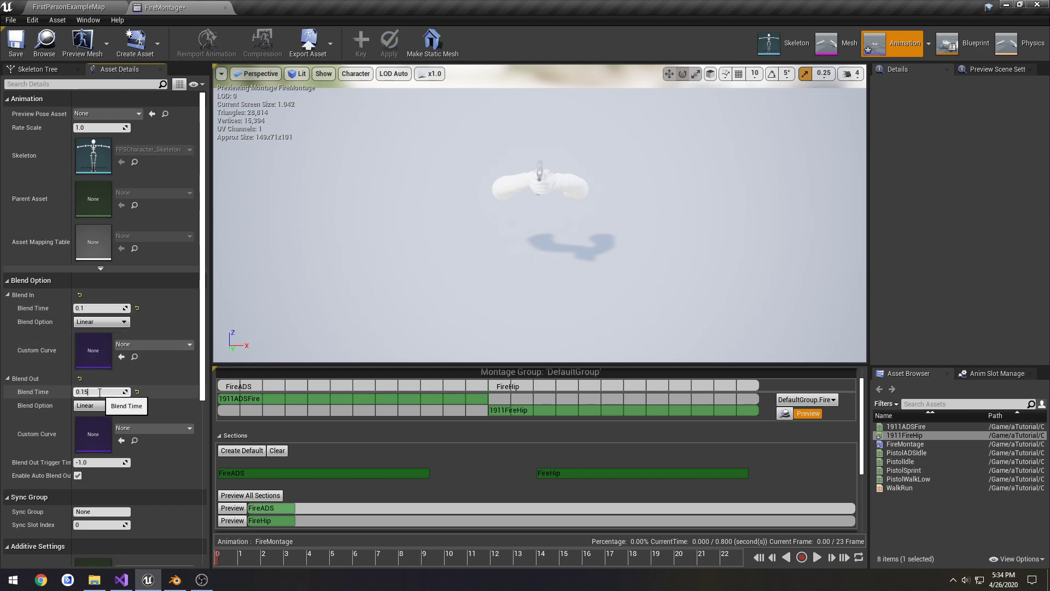
left_click(15, 41)
Step: Play FirstPersonExampleMap again, test the montage's blending while moving and switching between aiming and hip stance, and stop the session
left_click(68, 7)
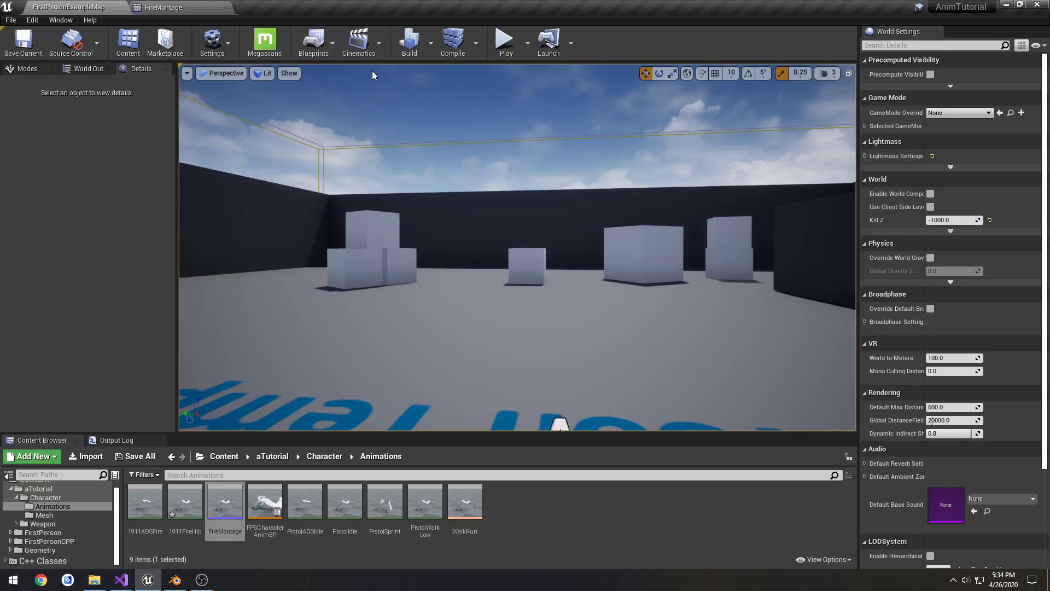
left_click(504, 44)
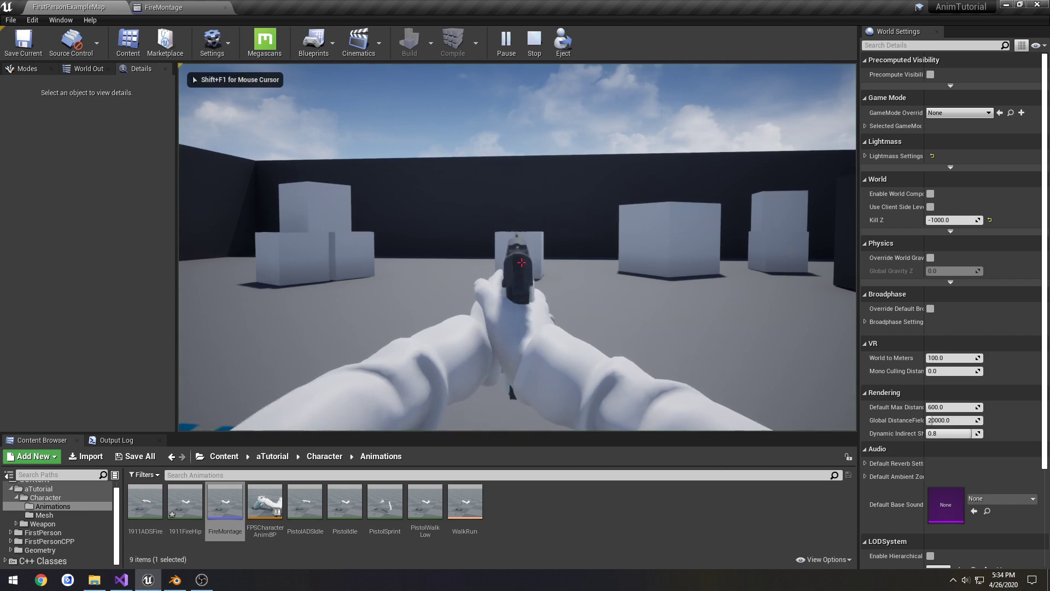
key("w")
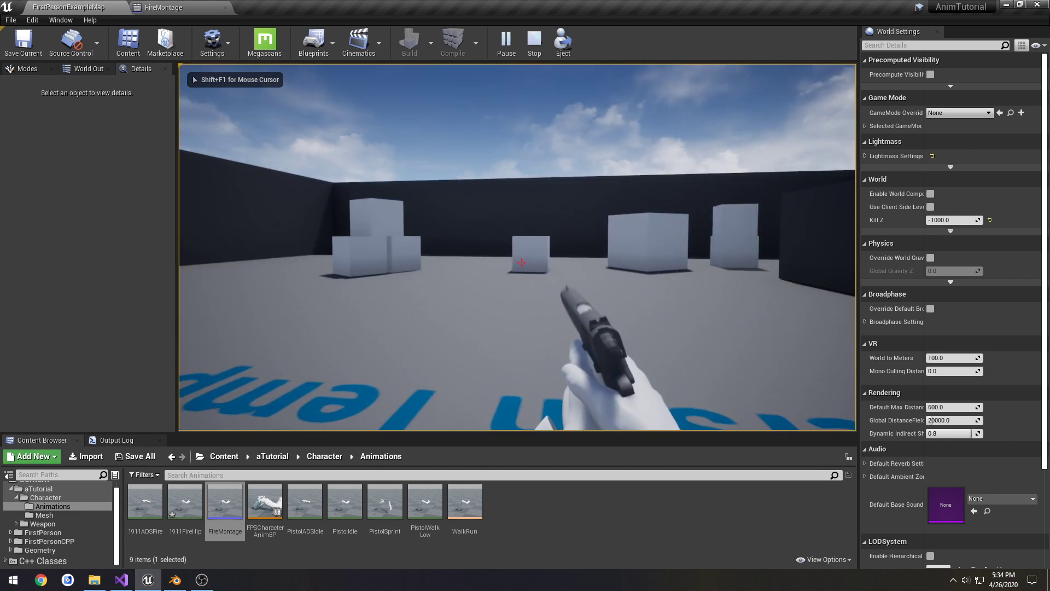
right_click(521, 262)
right_click(521, 263)
right_click(521, 263)
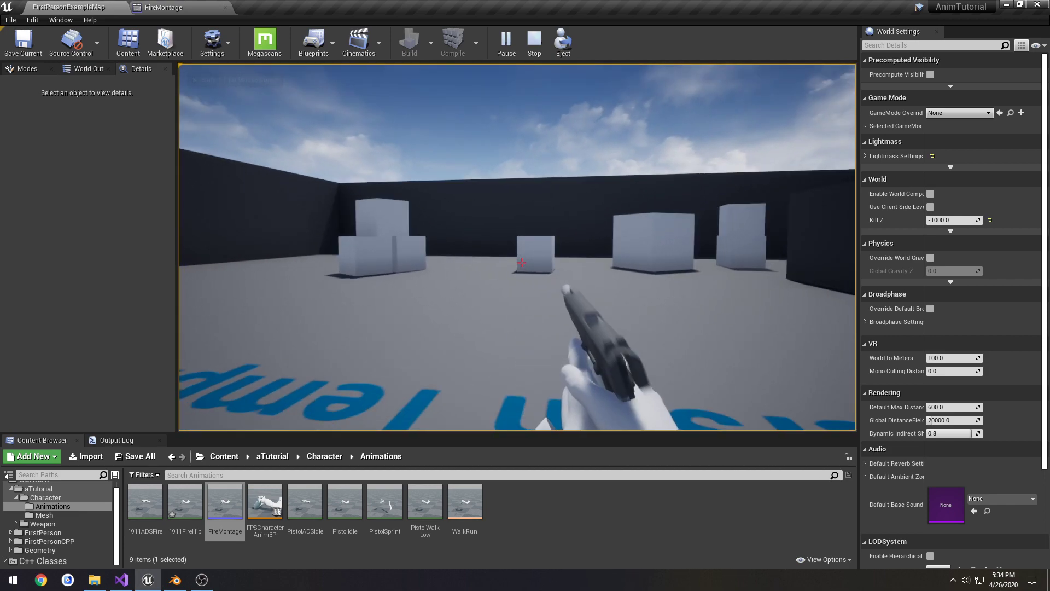
right_click(522, 262)
key("s")
right_click(521, 262)
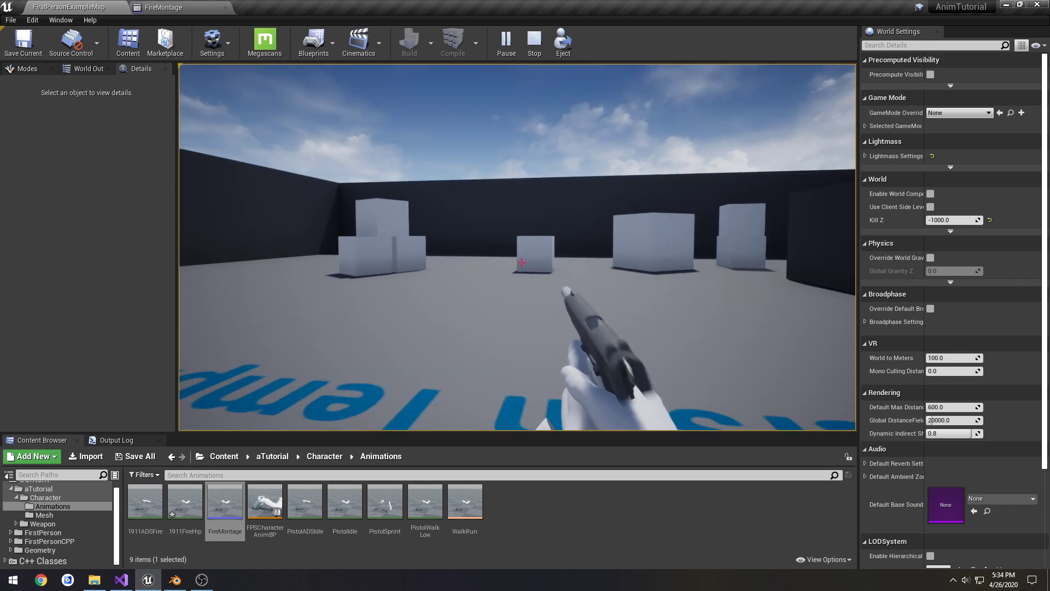
right_click(521, 263)
right_click(521, 263)
key("Escape")
Step: Return to FireMontage and set its Blend Out time to 0.15
left_click(164, 8)
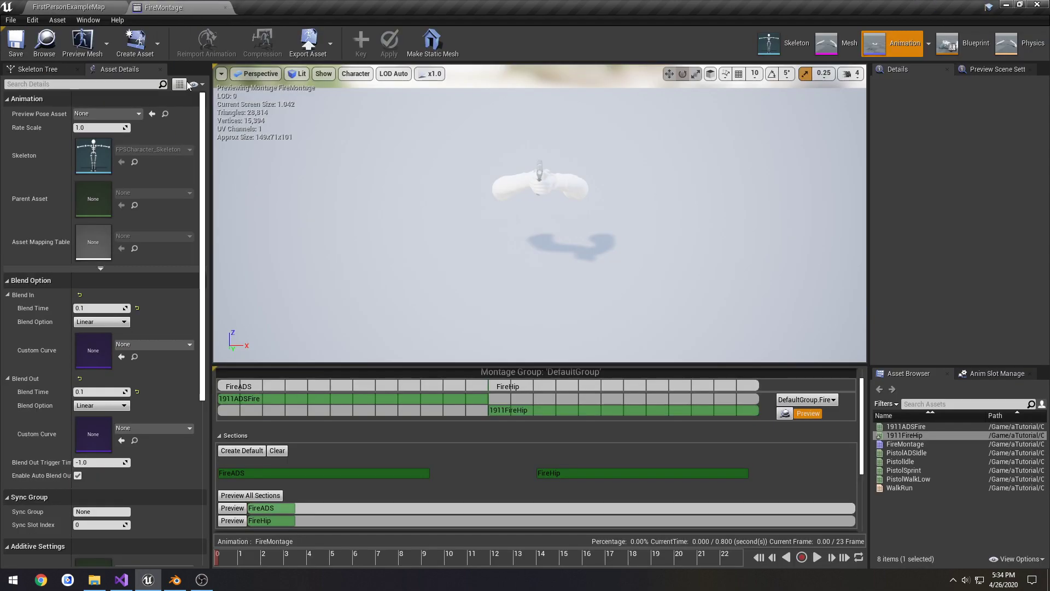
left_click(102, 392)
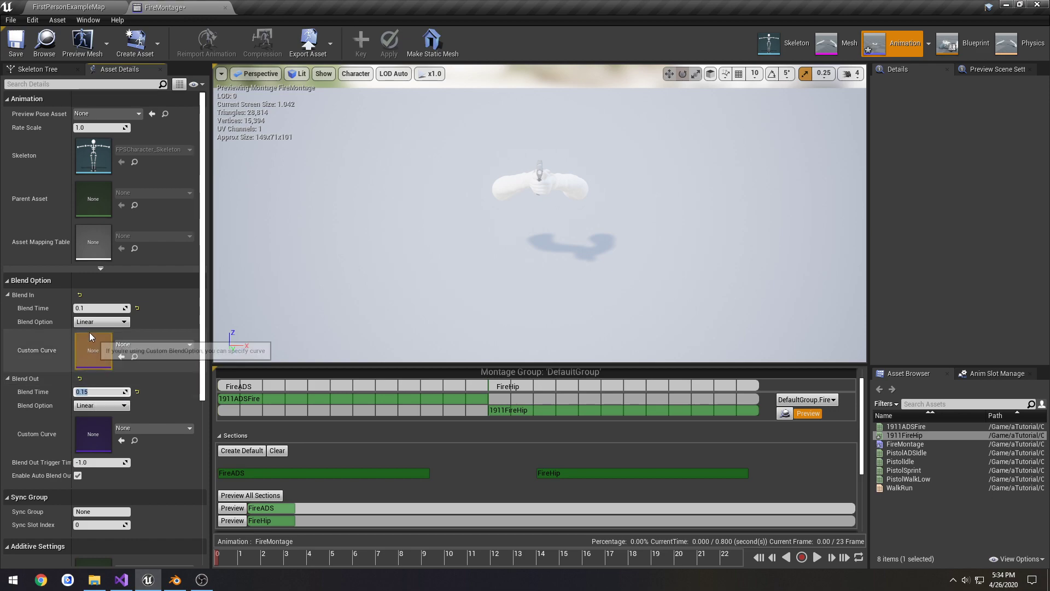
Step: Set FireMontage's Blend In option to Cubic, then play-test firing in FirstPersonExampleMap while switching between aiming and hip stance
left_click(103, 323)
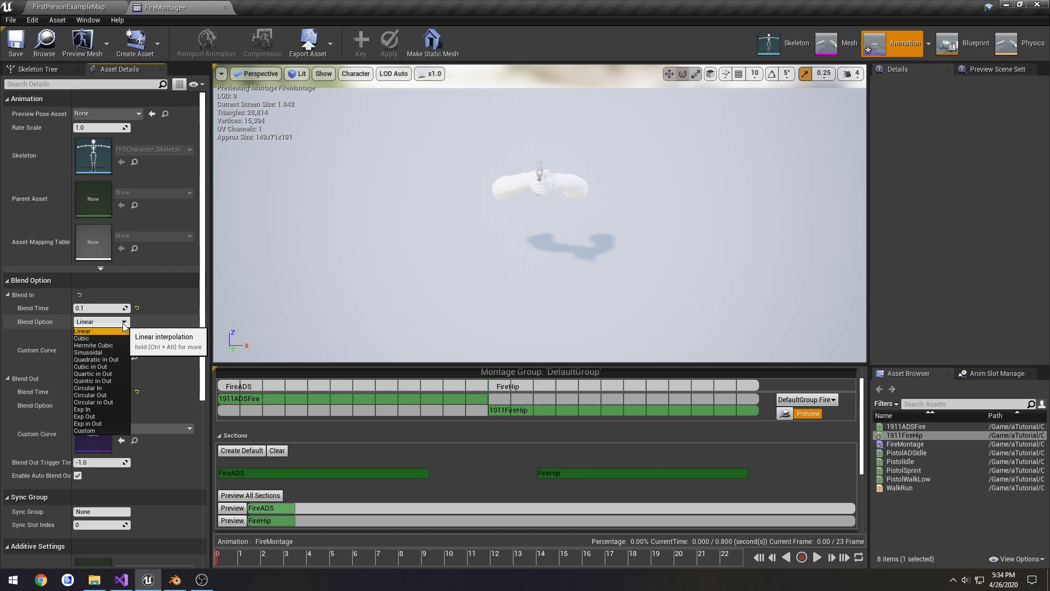
left_click(113, 338)
left_click(68, 7)
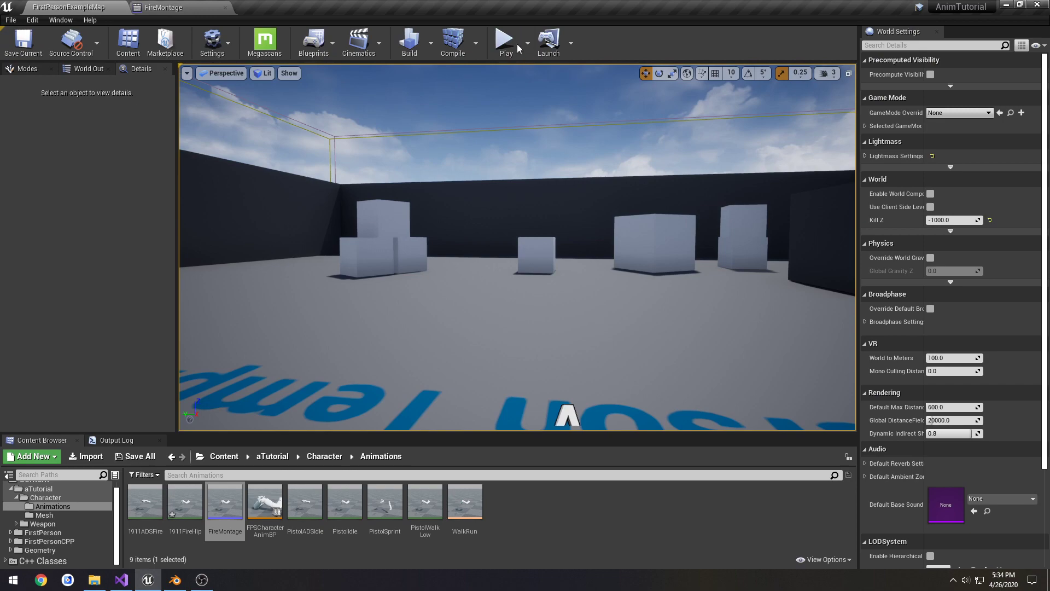
left_click(514, 43)
right_click(522, 262)
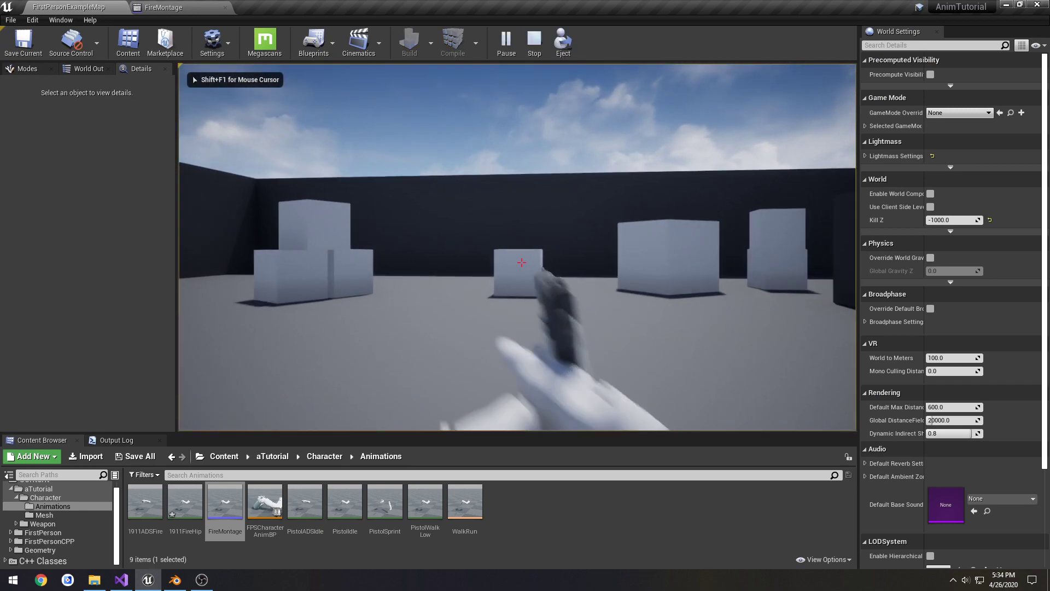
left_click(521, 263)
right_click(521, 263)
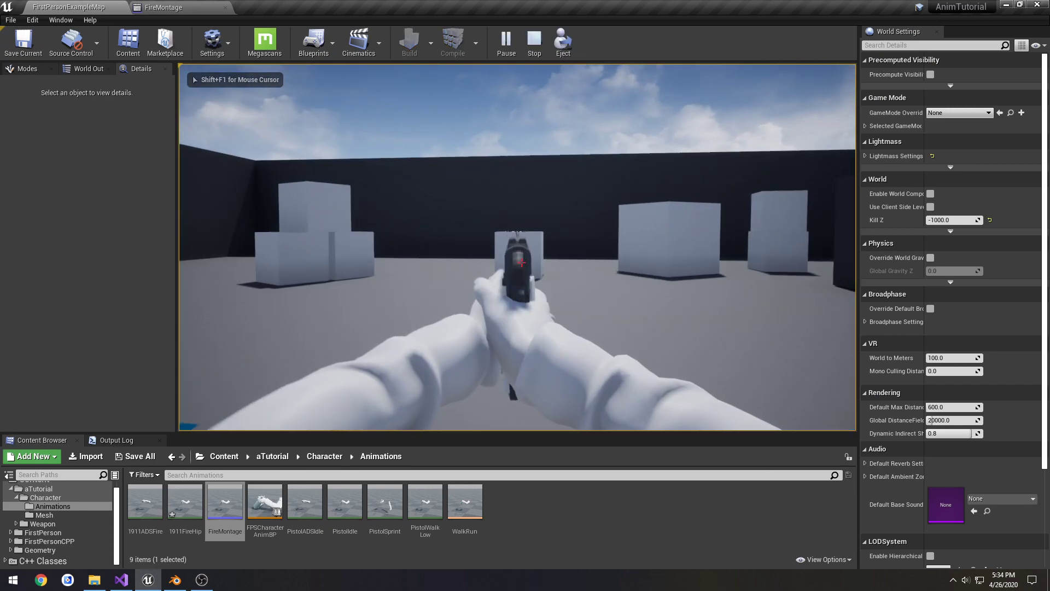
right_click(521, 263)
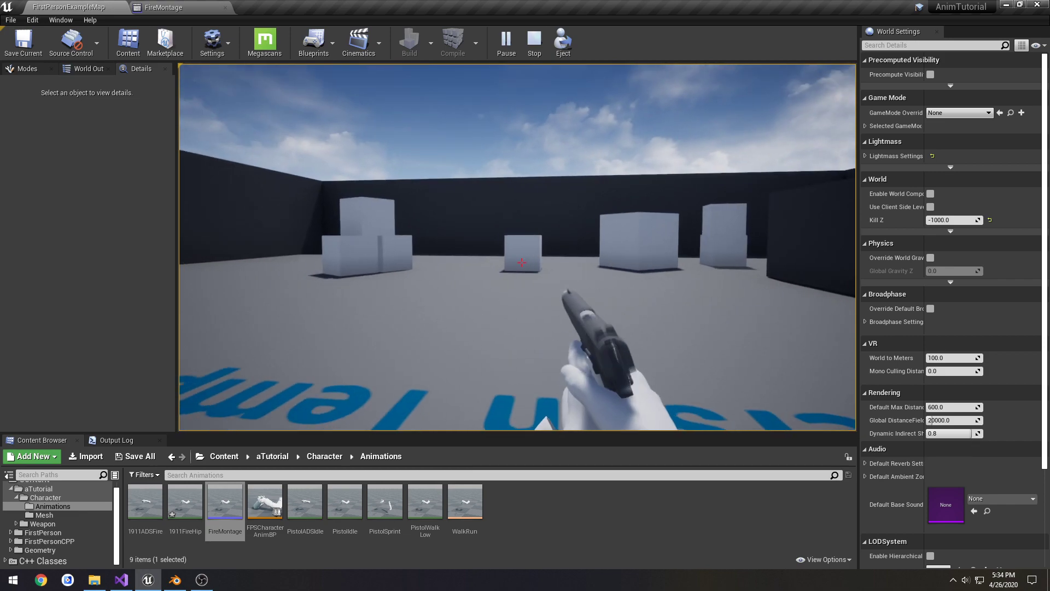
right_click(521, 262)
right_click(521, 262)
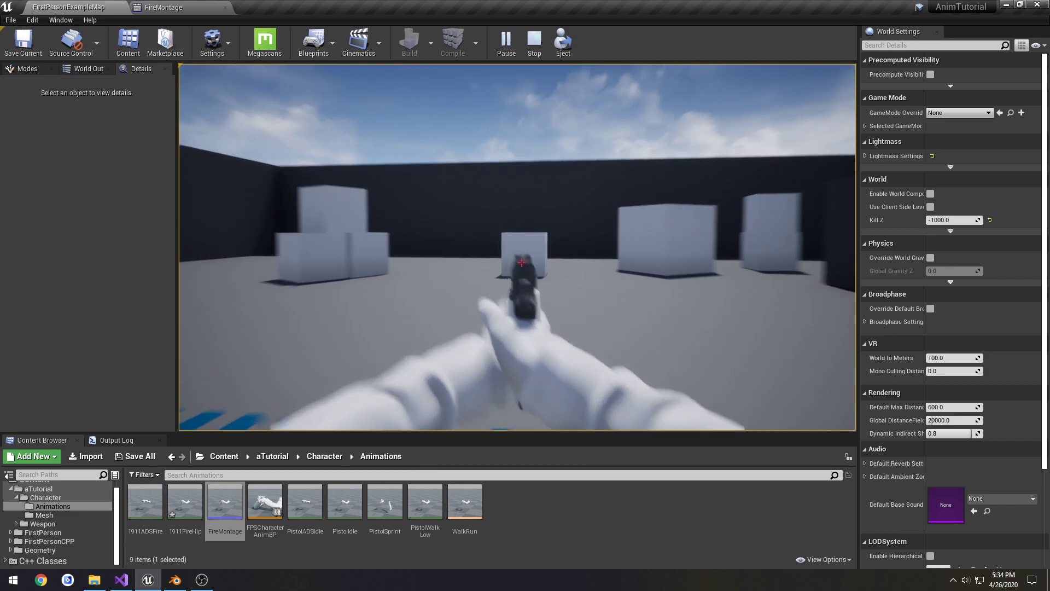
right_click(521, 263)
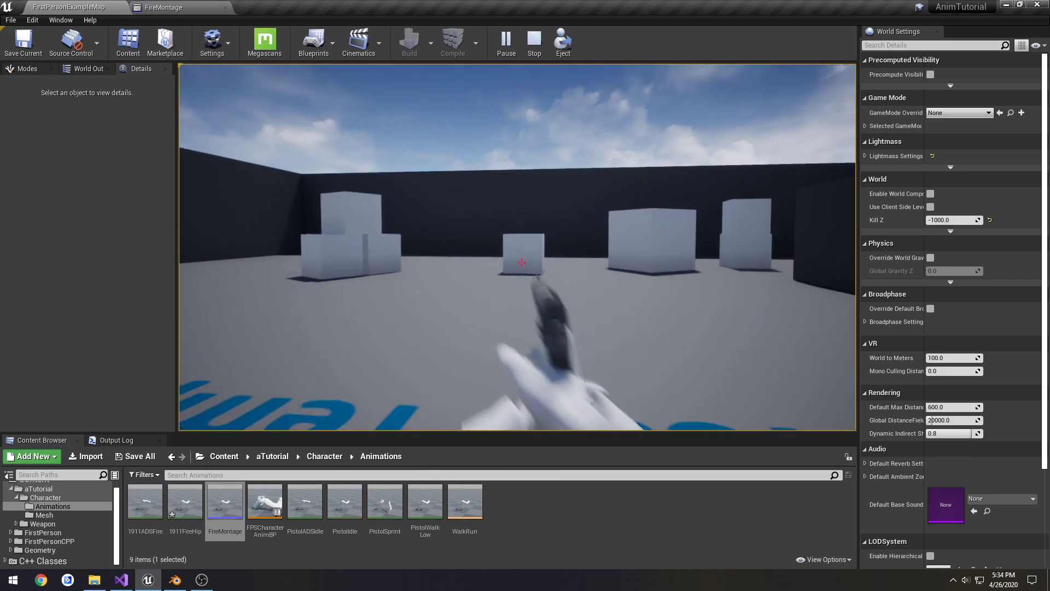
key("Escape")
Step: Change FireMontage's Blend In option to Cubic in Out and play-test the aiming and hip stance transitions in FirstPersonExampleMap
left_click(197, 5)
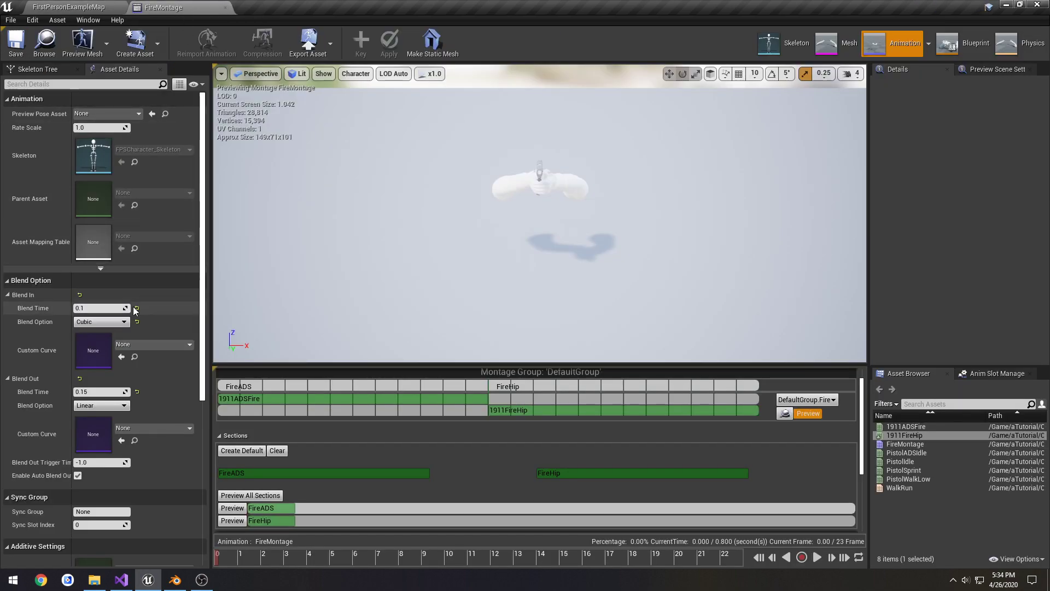
left_click(111, 321)
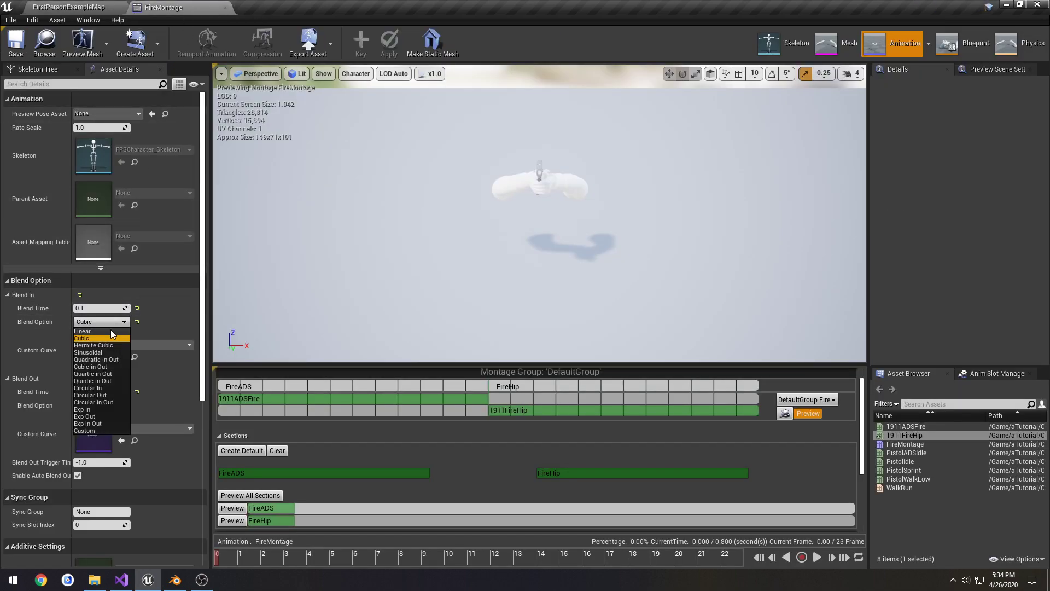
left_click(115, 366)
left_click(68, 6)
left_click(504, 43)
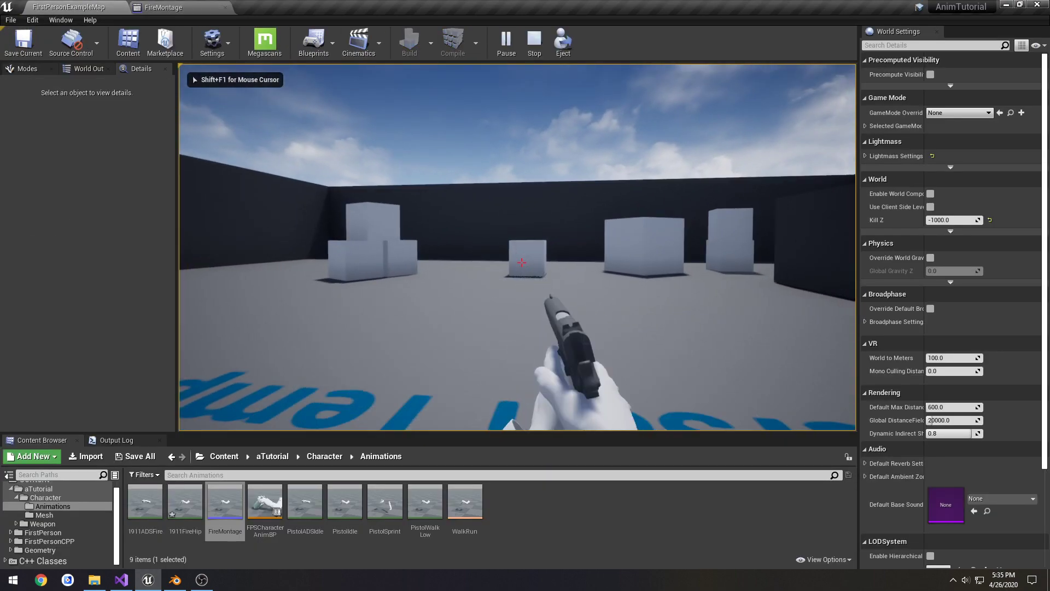
right_click(521, 262)
right_click(522, 262)
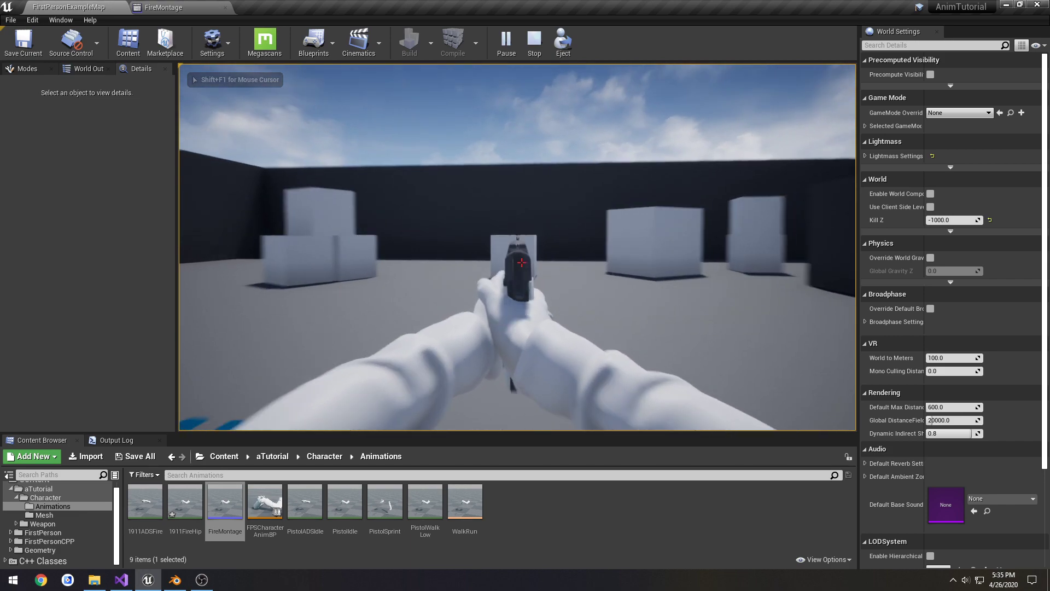
right_click(521, 263)
right_click(522, 263)
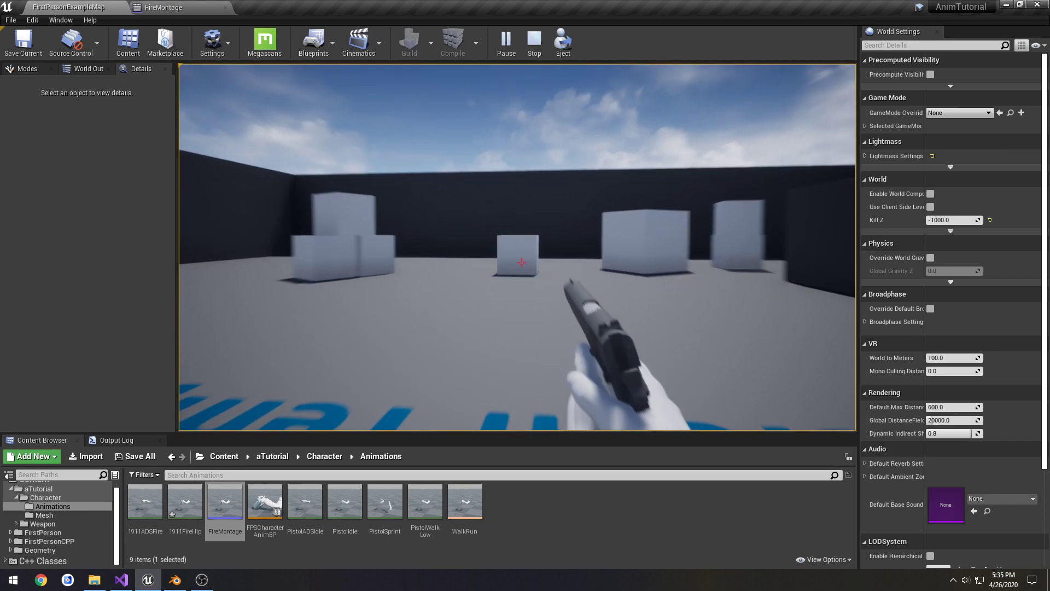
right_click(521, 262)
right_click(521, 263)
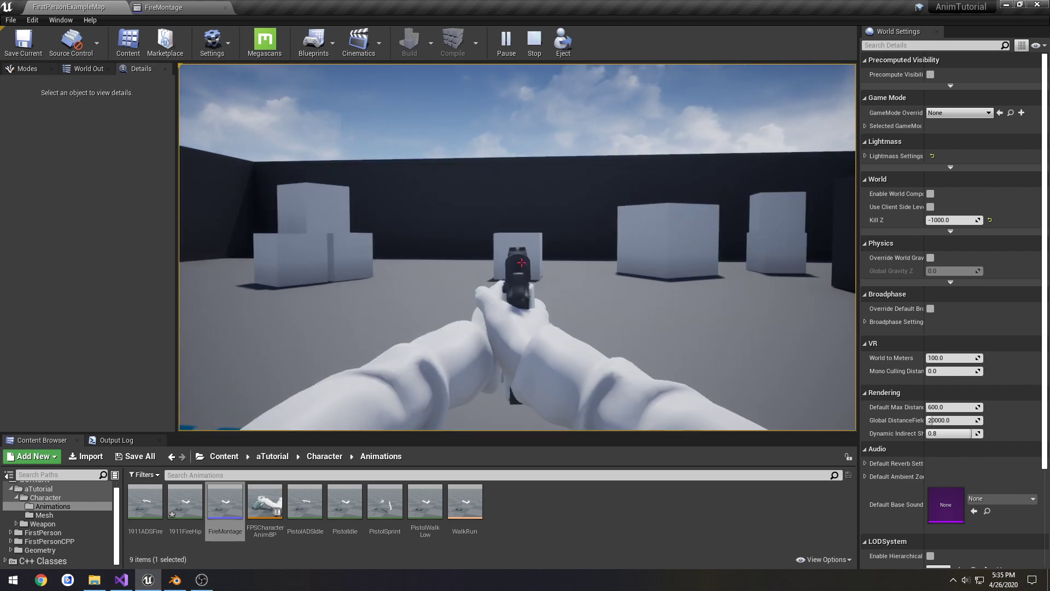
key("Escape")
Step: Reset FireMontage's Blend In option to Linear and widen the property name column in the asset details
left_click(164, 8)
left_click(137, 322)
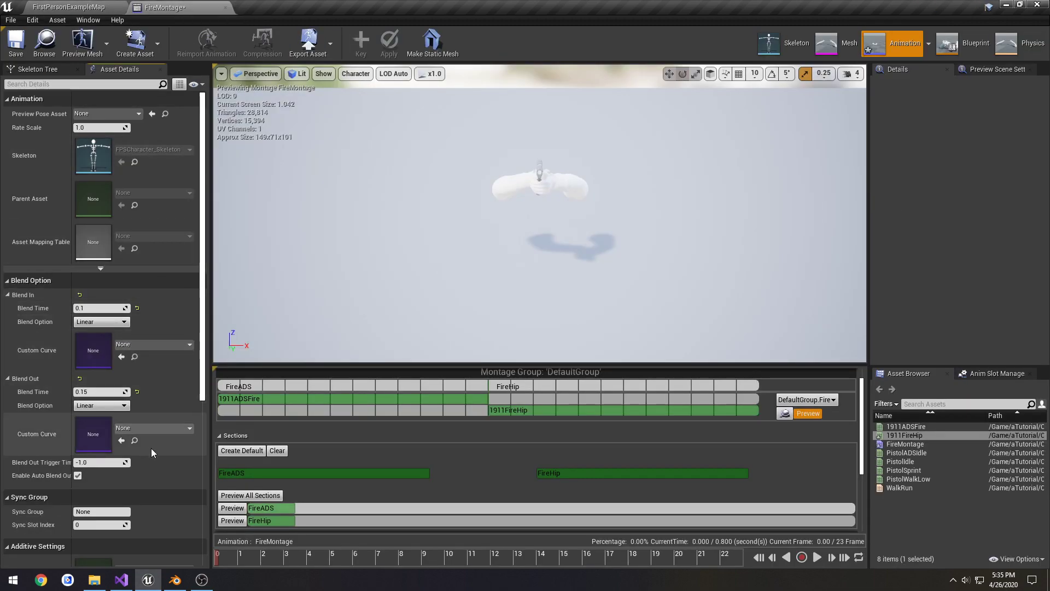
left_click_drag(72, 466, 81, 466)
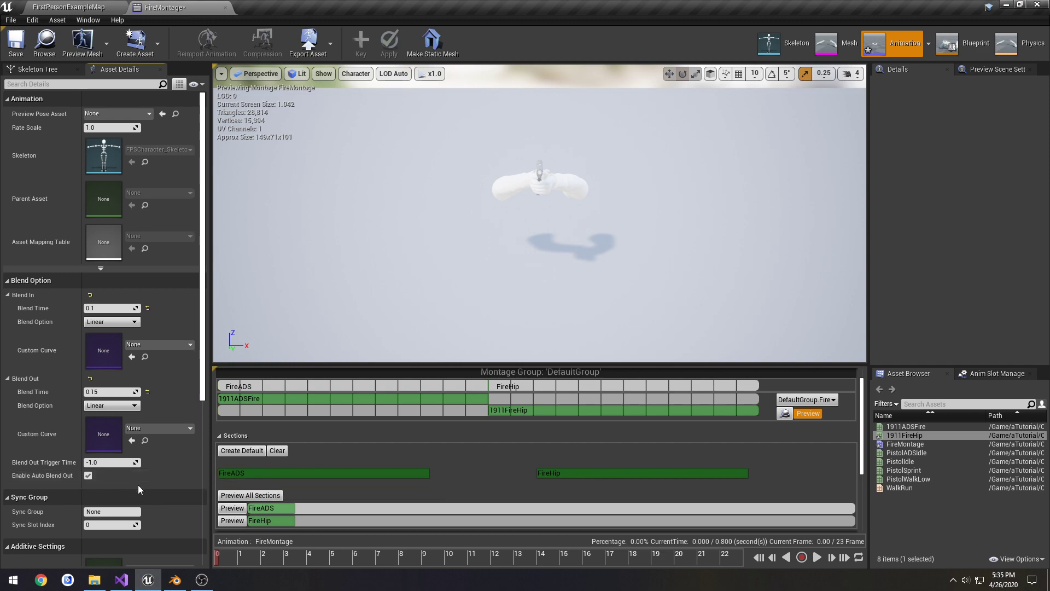
scroll(167, 469, "down", 2)
scroll(167, 461, "up", 2)
Step: Play FirstPersonExampleMap, test repeated firing from the hip and while aiming with the linear blend, and stop the session
left_click(76, 7)
left_click(510, 39)
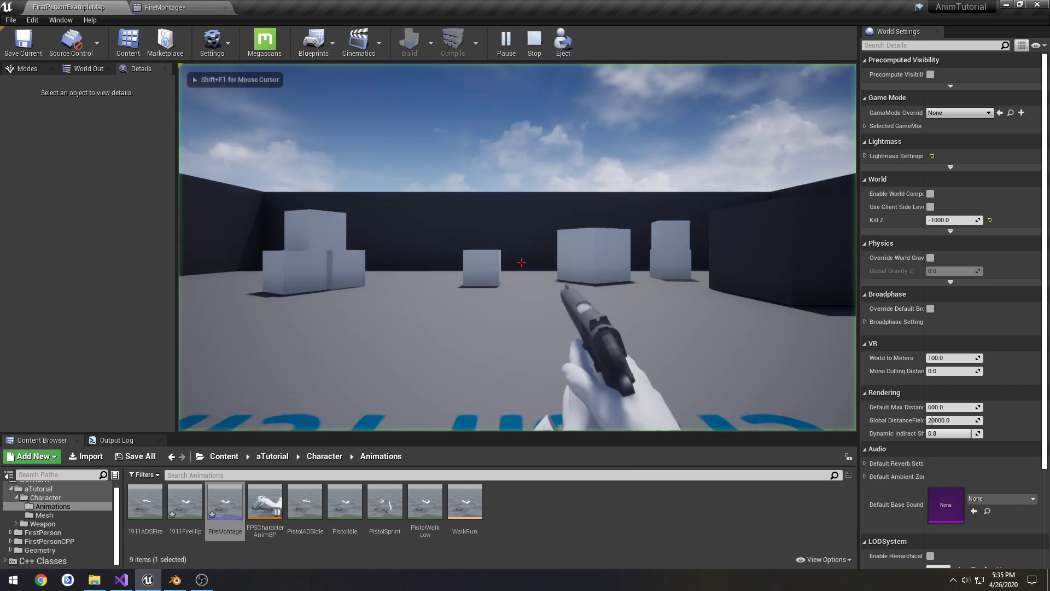
key("s")
right_click(522, 262)
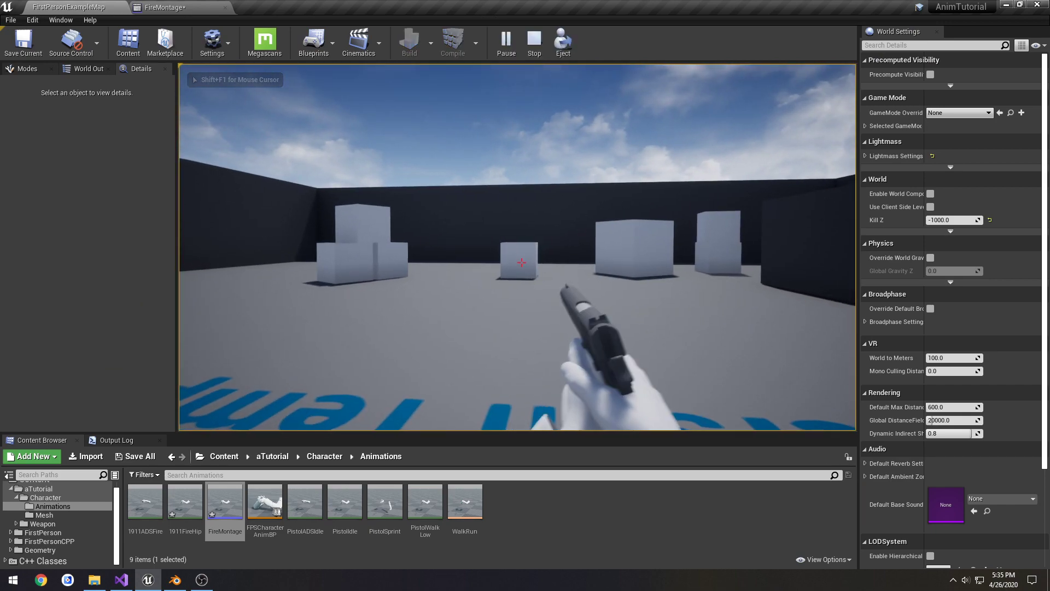
left_click(522, 263)
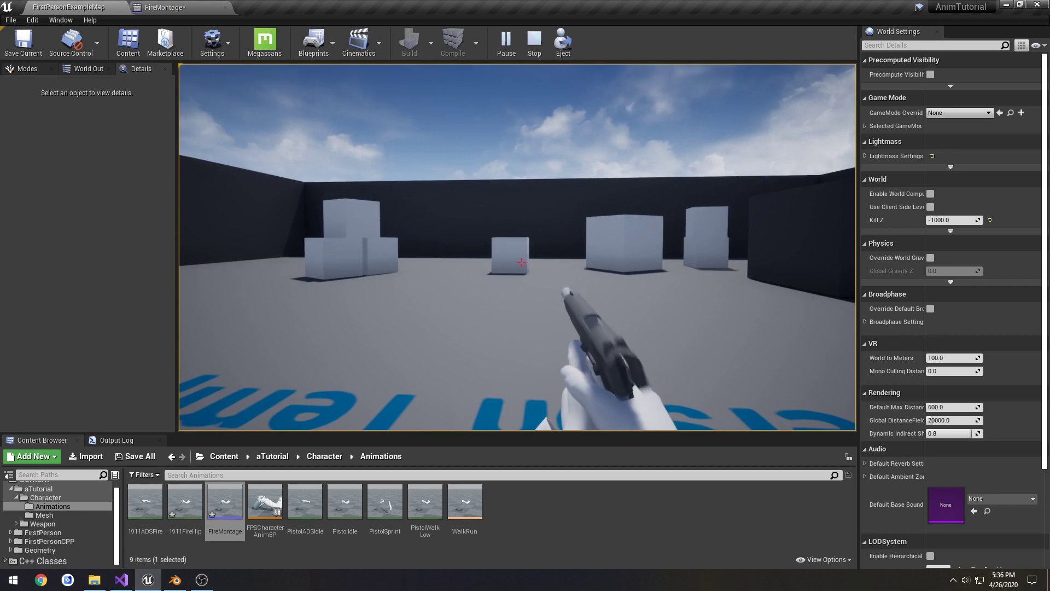
right_click(522, 262)
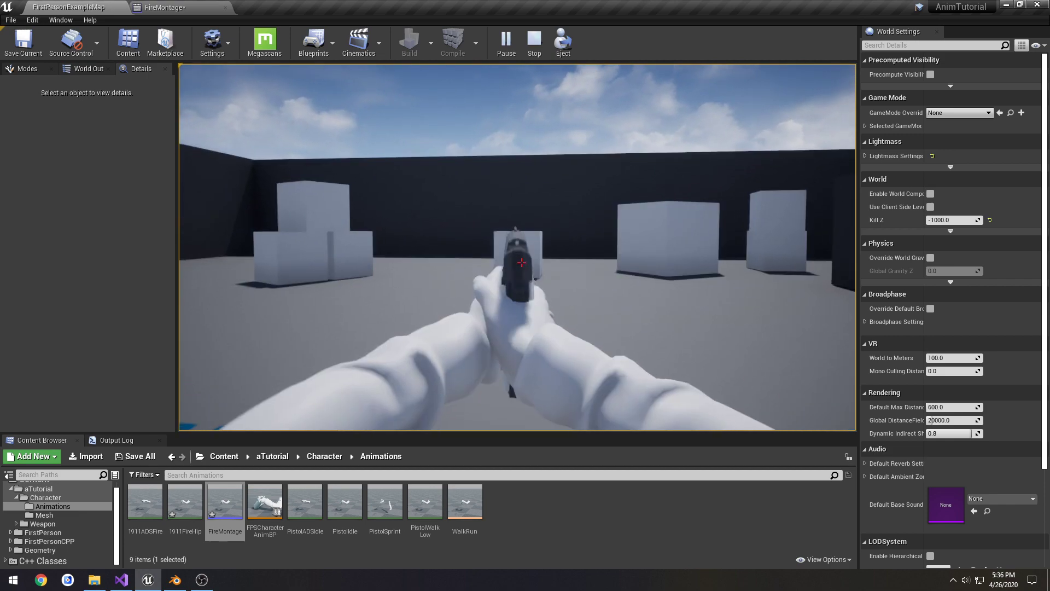
left_click(522, 263)
left_click(522, 262)
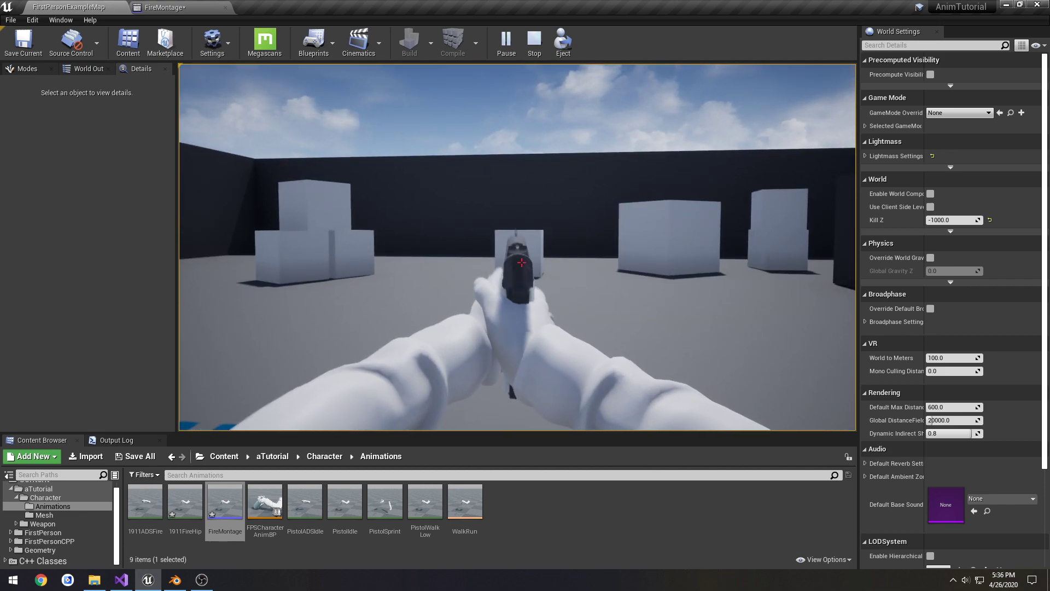
left_click(522, 263)
left_click(522, 263)
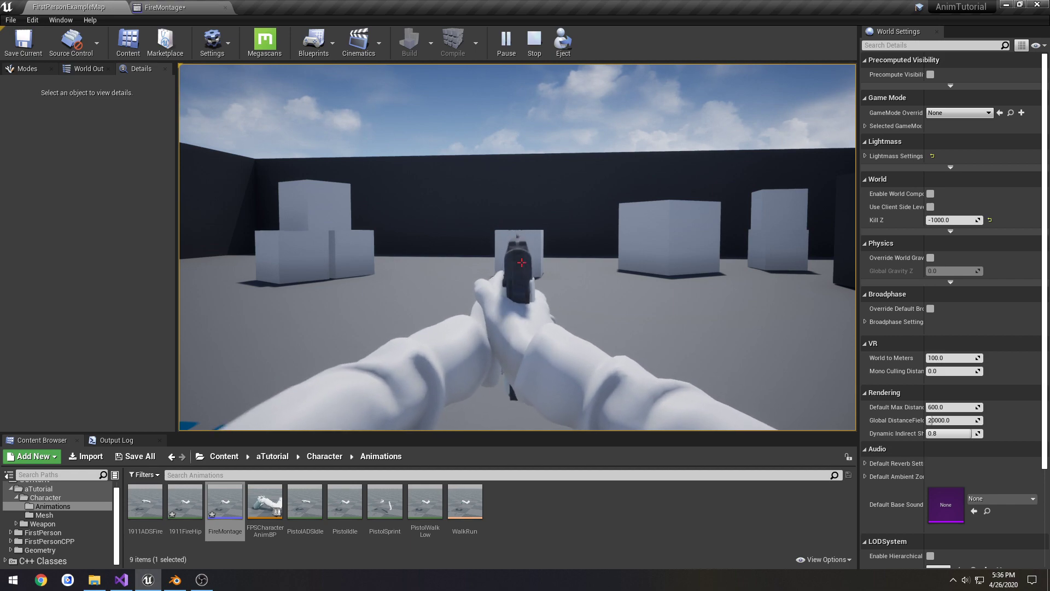
right_click(522, 263)
right_click(522, 262)
left_click(522, 262)
left_click(522, 262)
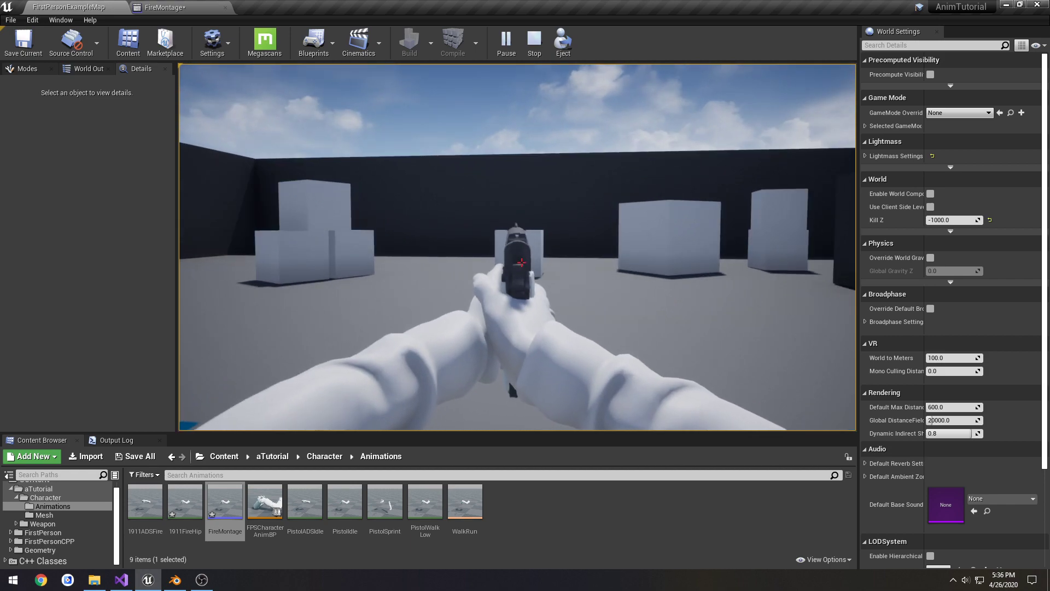
right_click(521, 262)
right_click(522, 262)
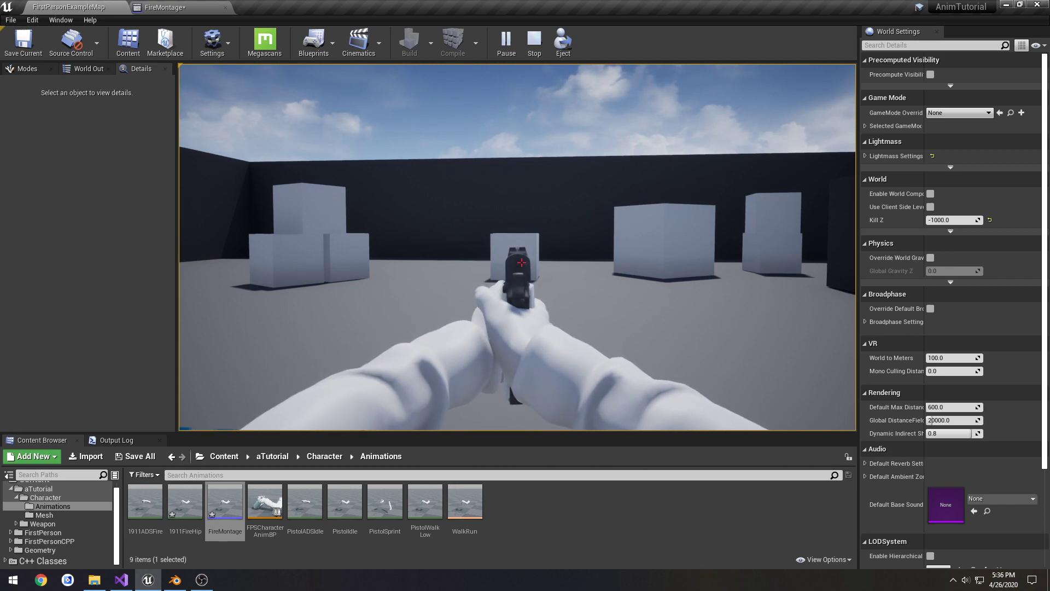
key("Escape")
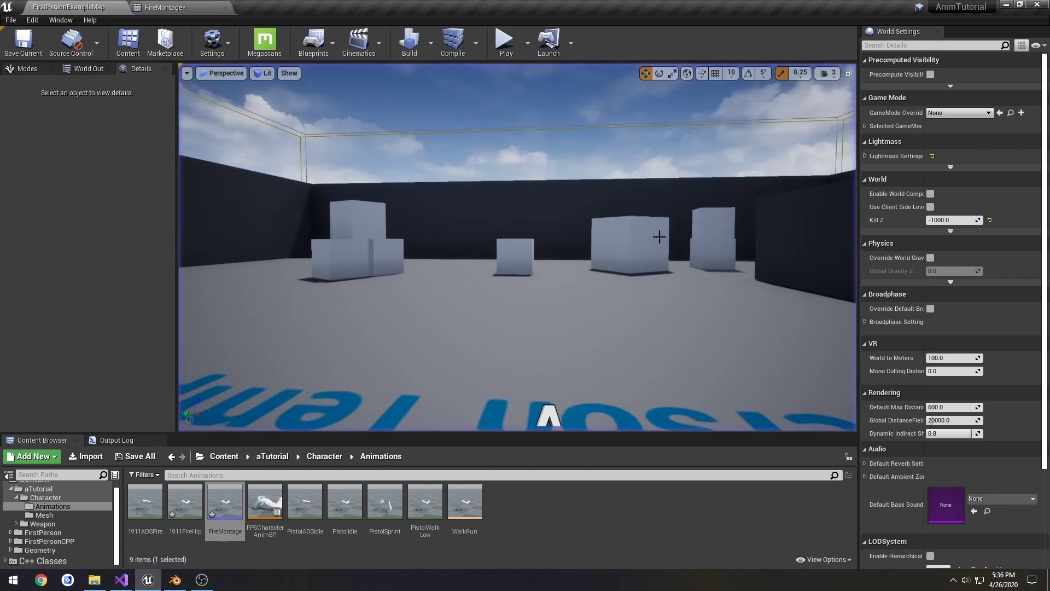
Step: Save all unsaved levels and assets and close the FireMontage editor
key("s")
right_click_drag(516, 178, 629, 216)
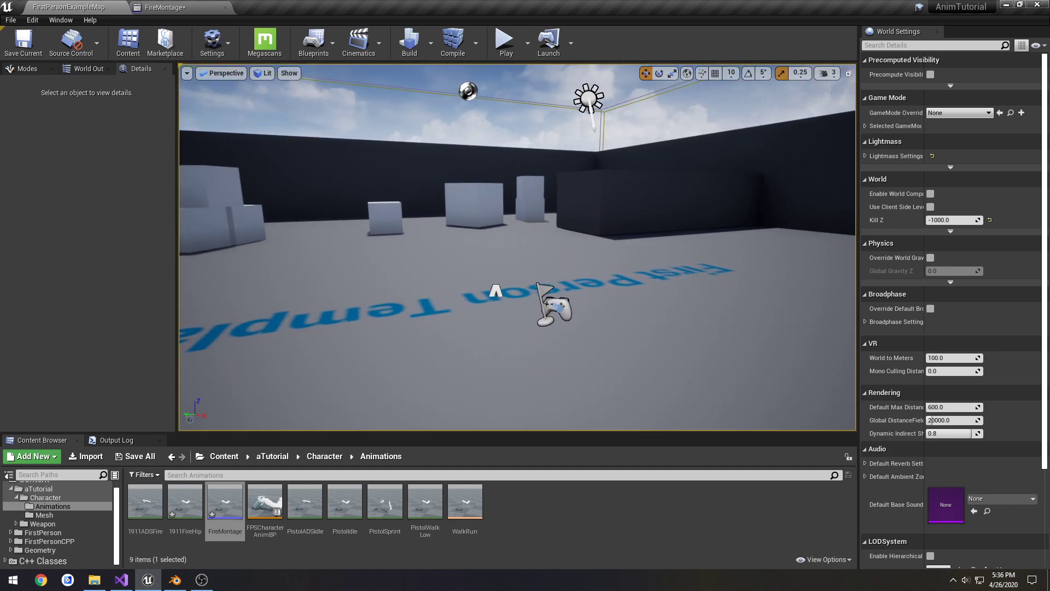
left_click(10, 20)
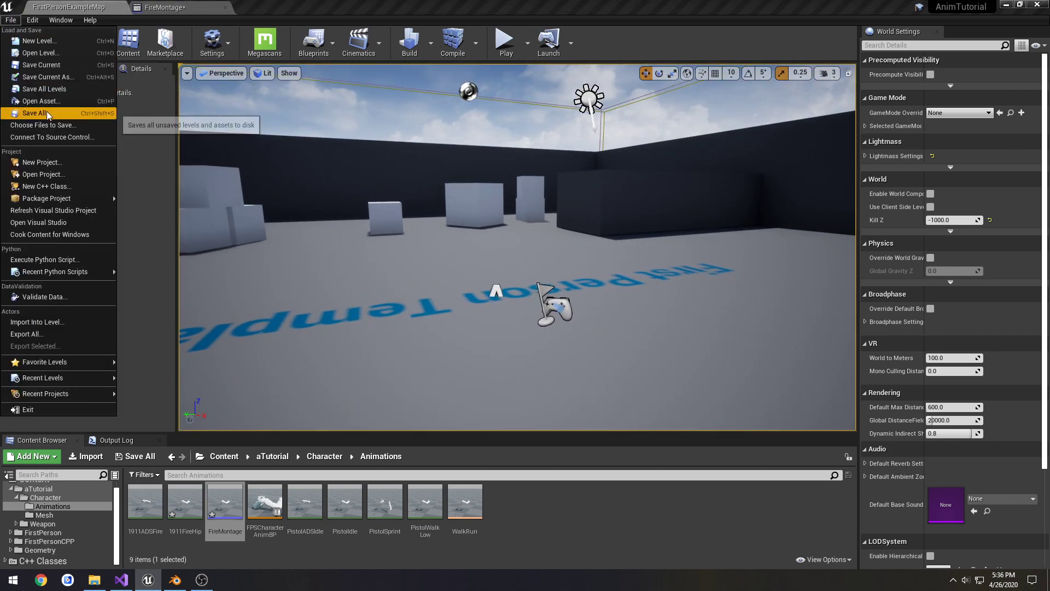
left_click(47, 110)
left_click(198, 7)
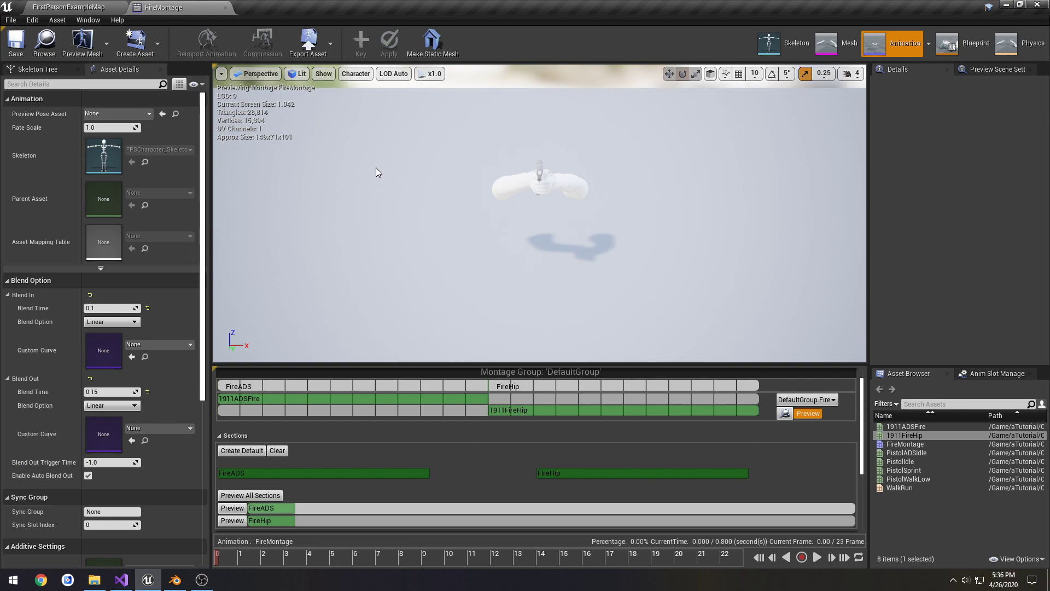
left_click(225, 7)
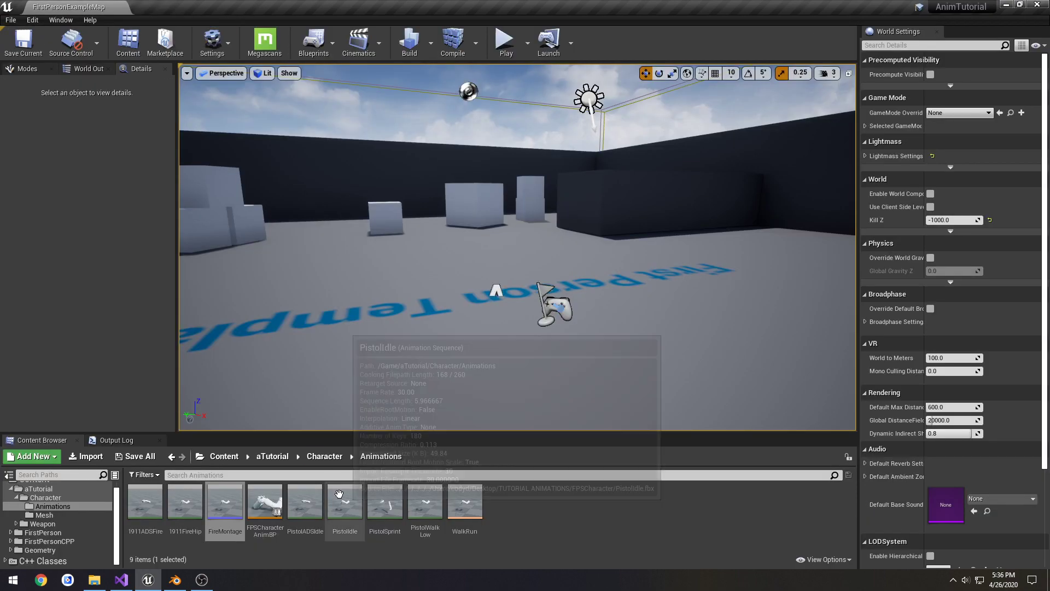
left_click(258, 552)
left_click(186, 503)
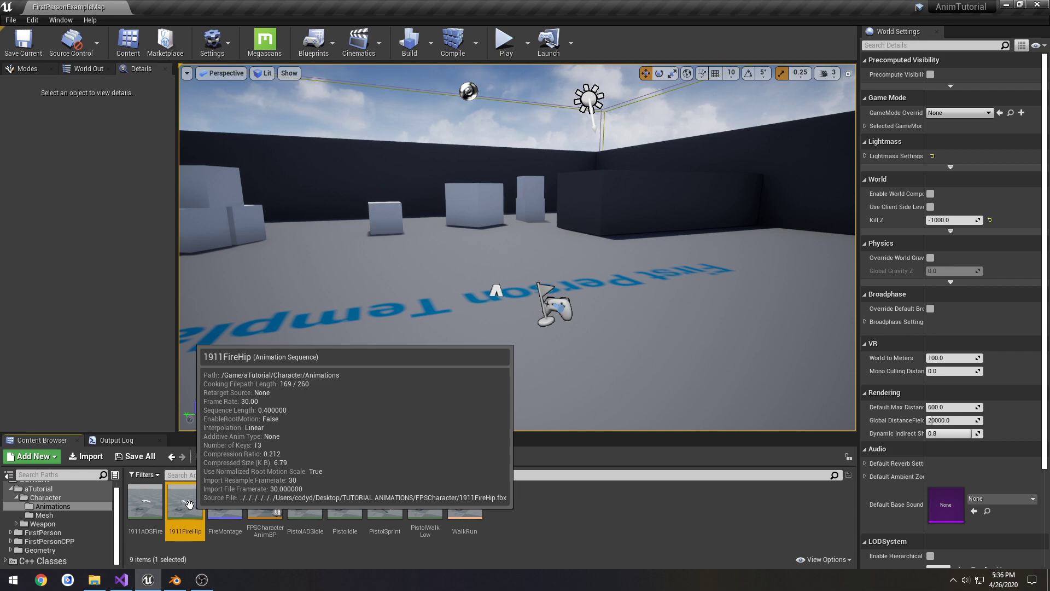
left_click(569, 496)
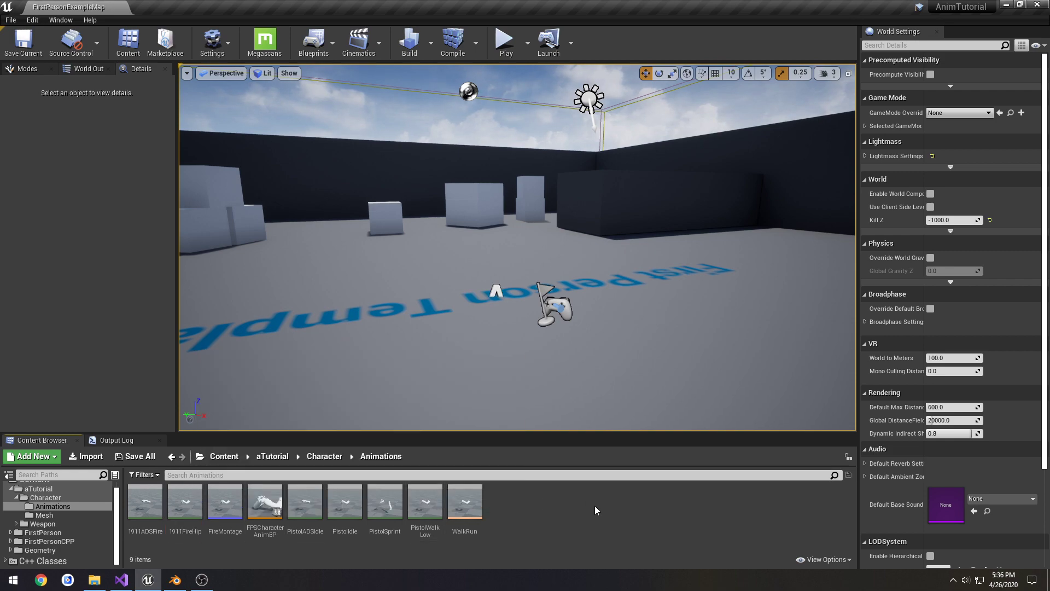